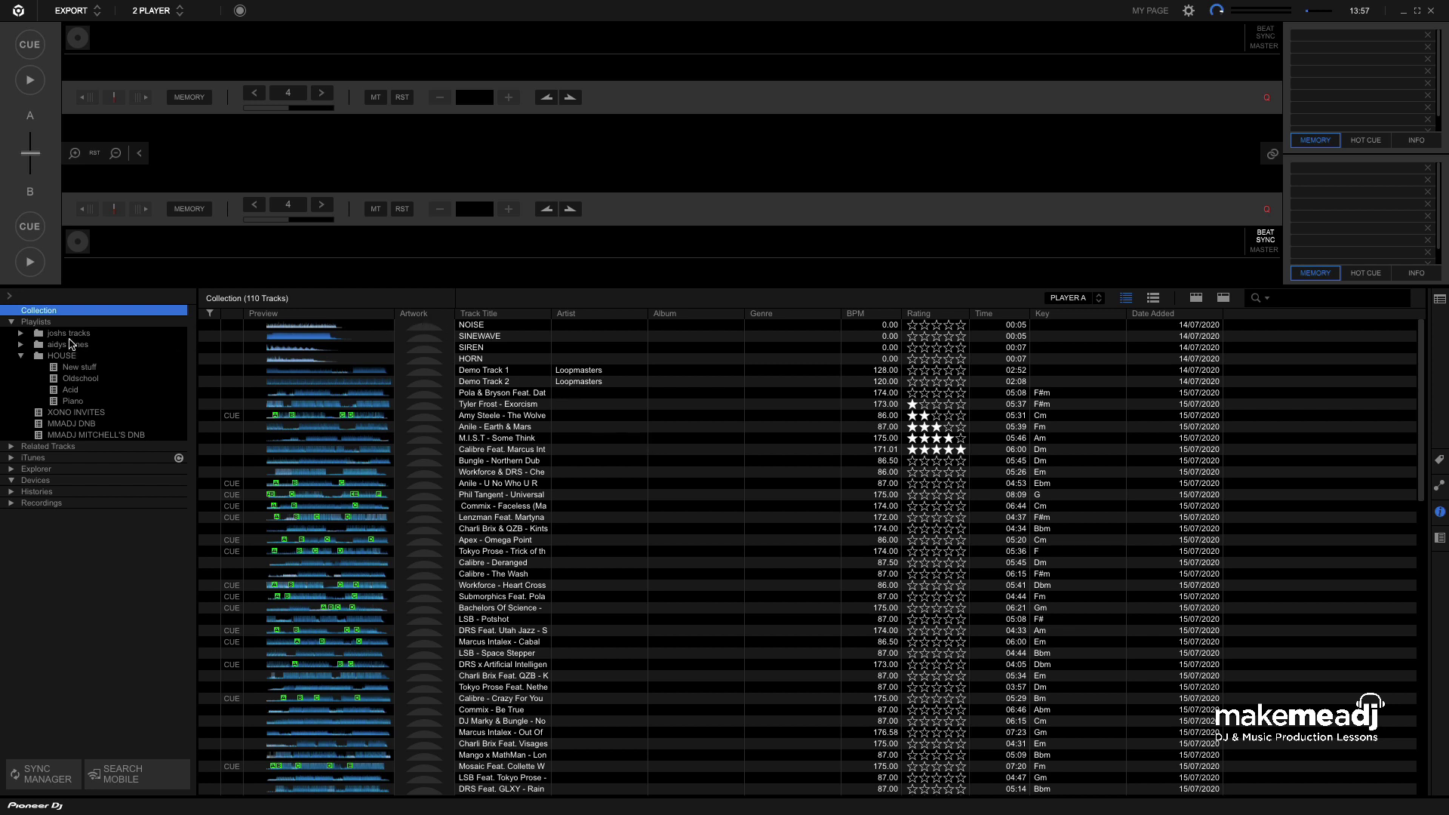
- Start a new intelligent playlist in the HOUSE folder, below New stuff, and name it Tracks By Eric Prydz
left_click(75, 368)
right_click(75, 368)
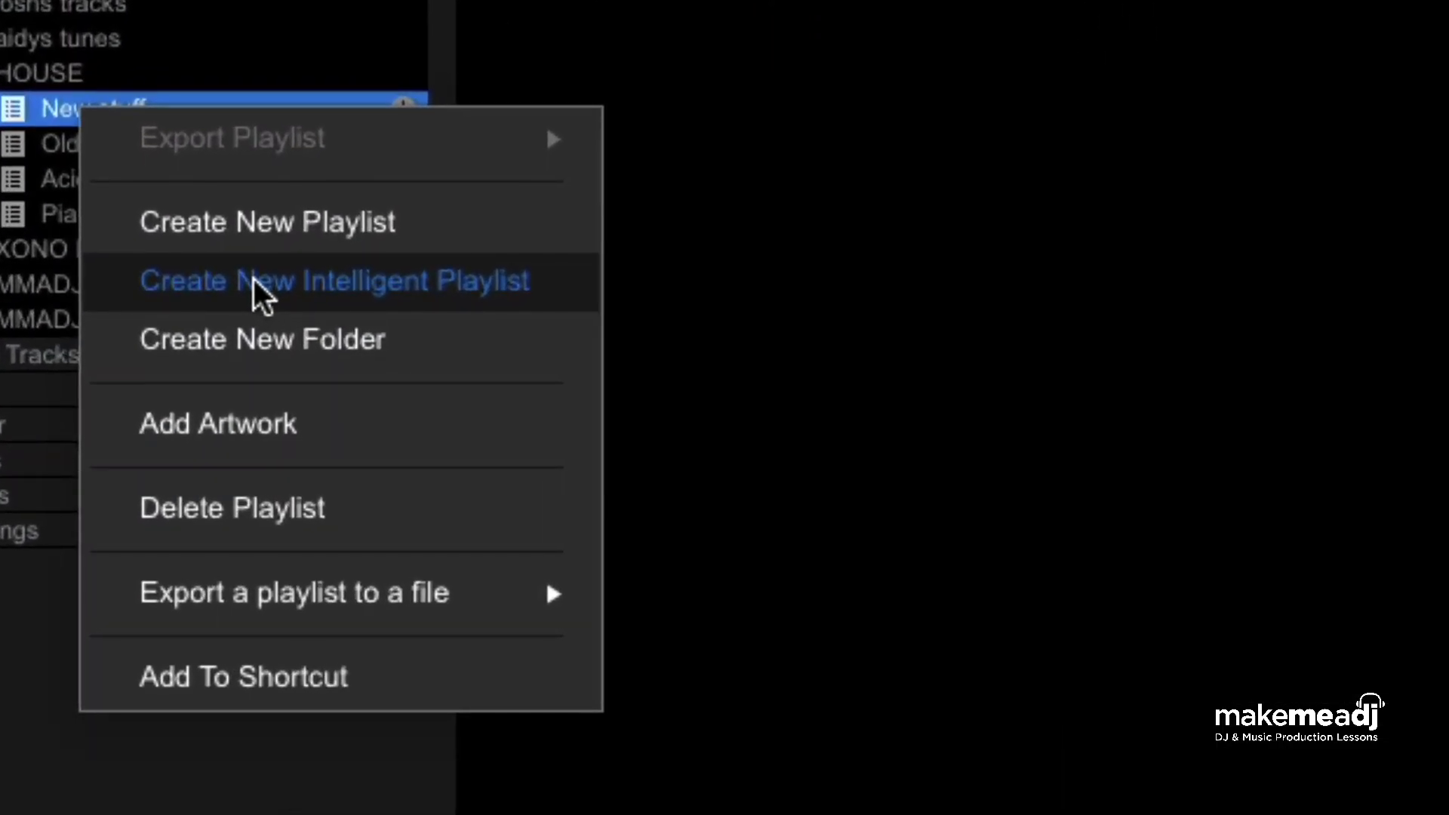
left_click(253, 279)
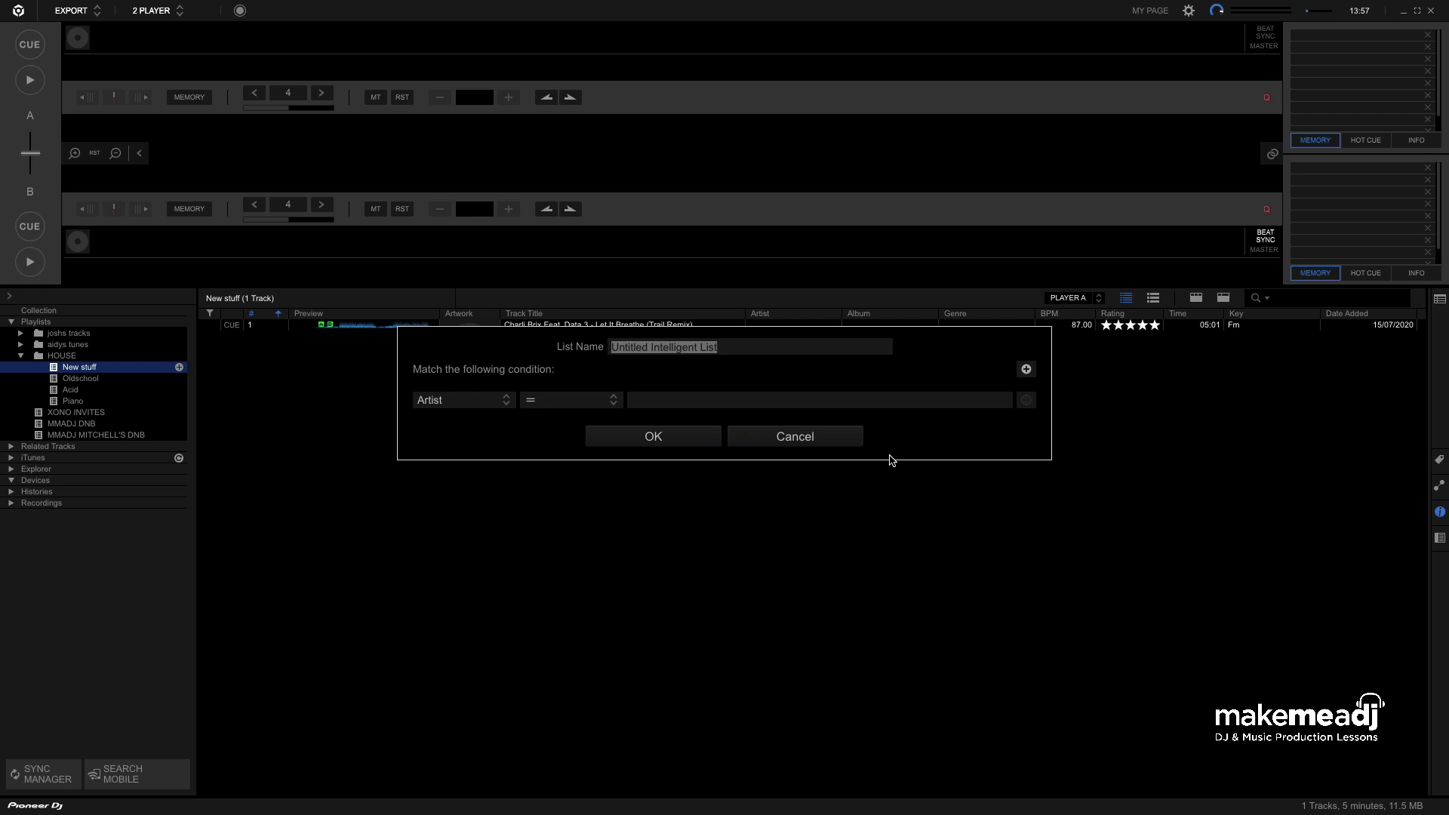
key("BackSpace")
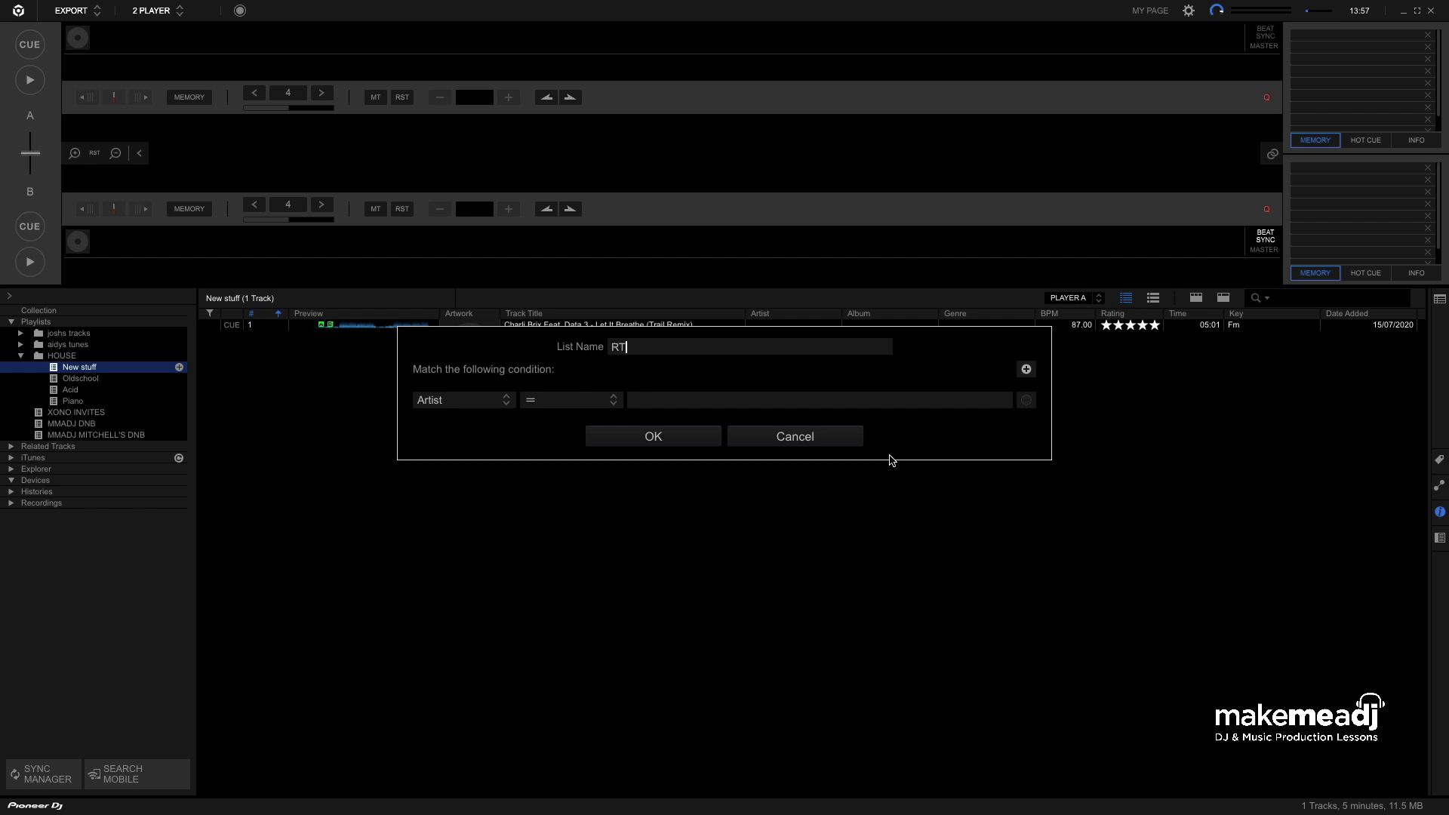
type("Tracks By Prydz")
left_click(662, 349)
type("Eric Prydz")
left_click(729, 347)
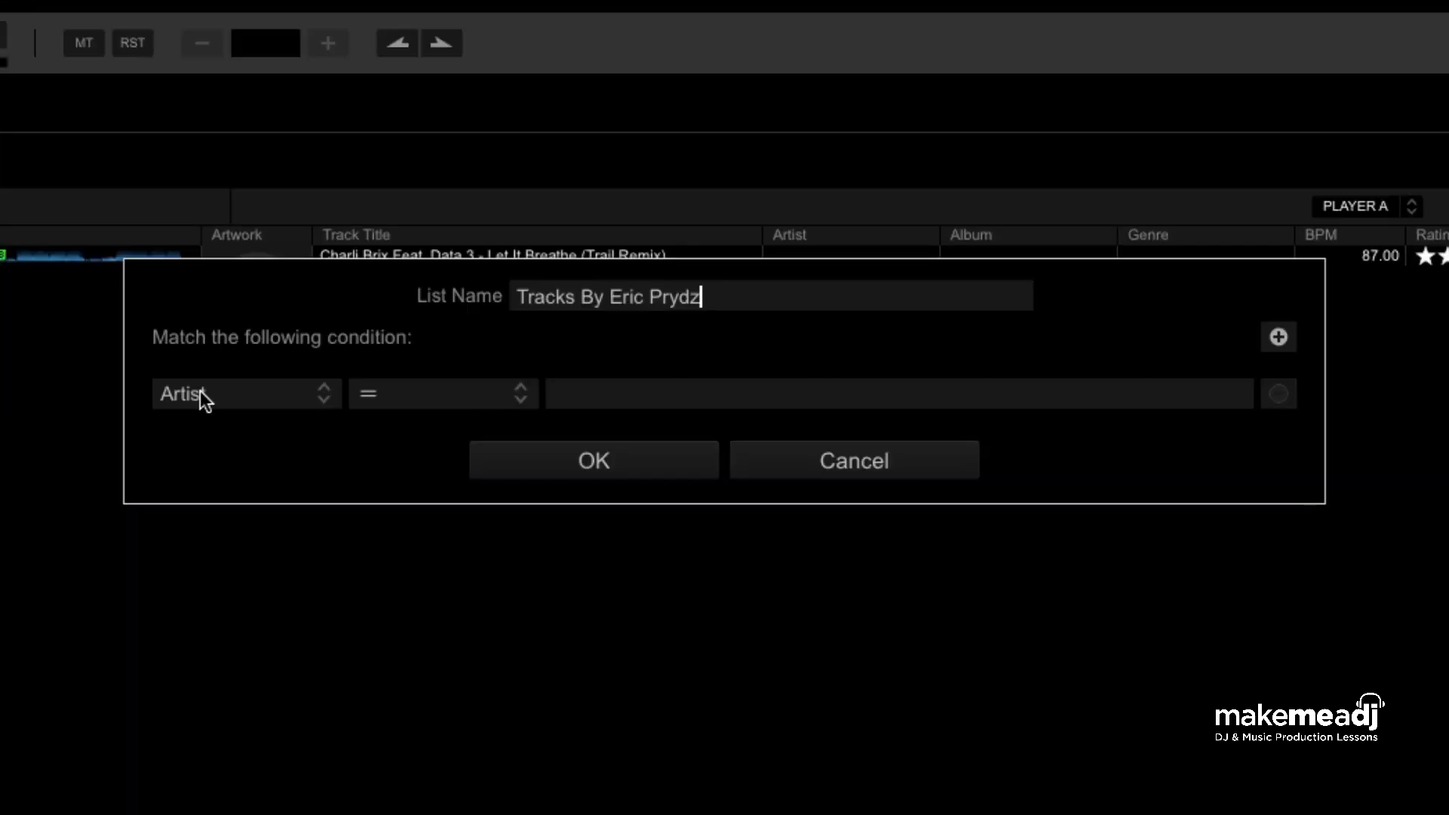
- Set the playlist's condition to Artist contains Eric Prydz and save the playlist
left_click(560, 404)
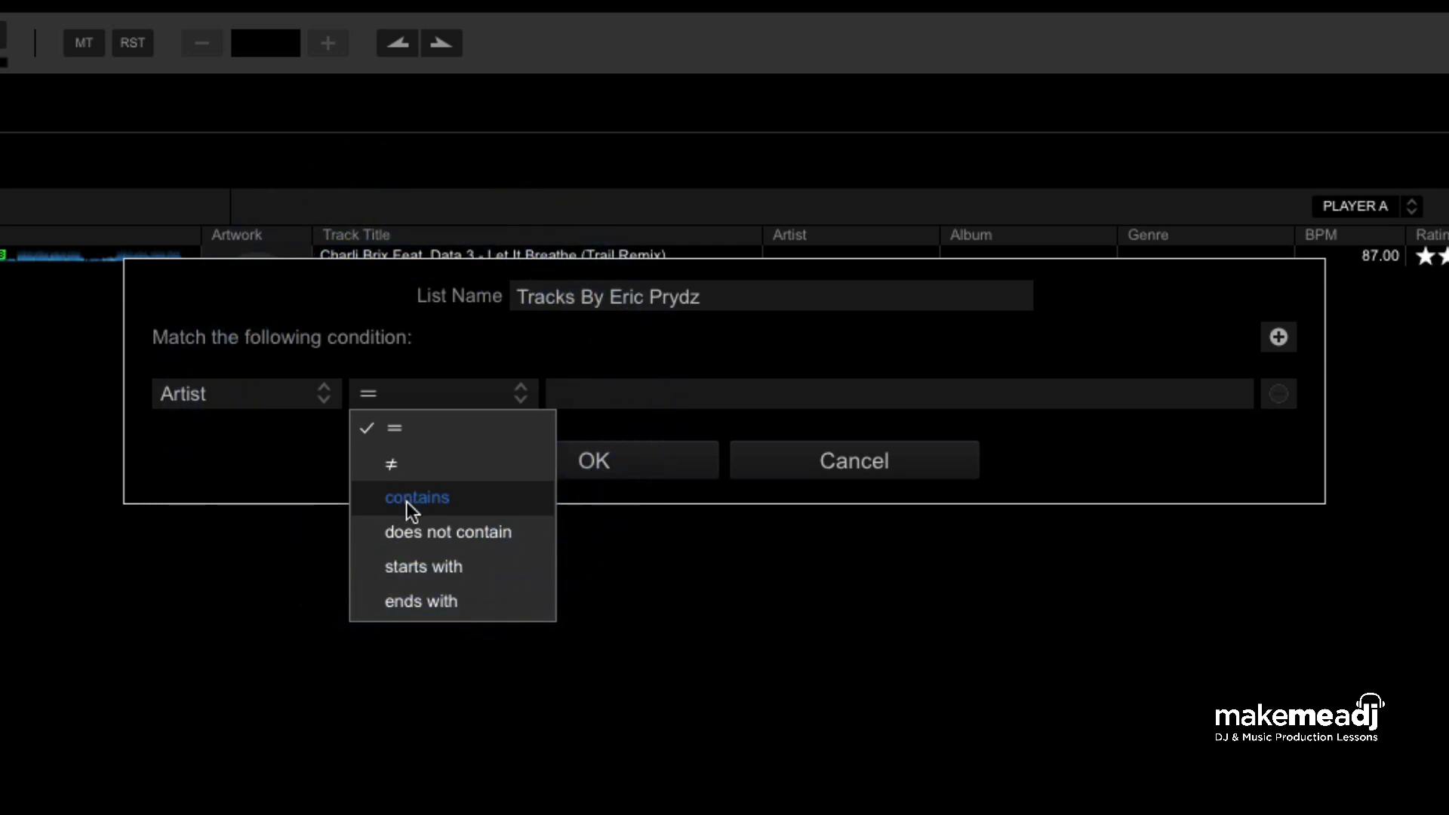
left_click(430, 495)
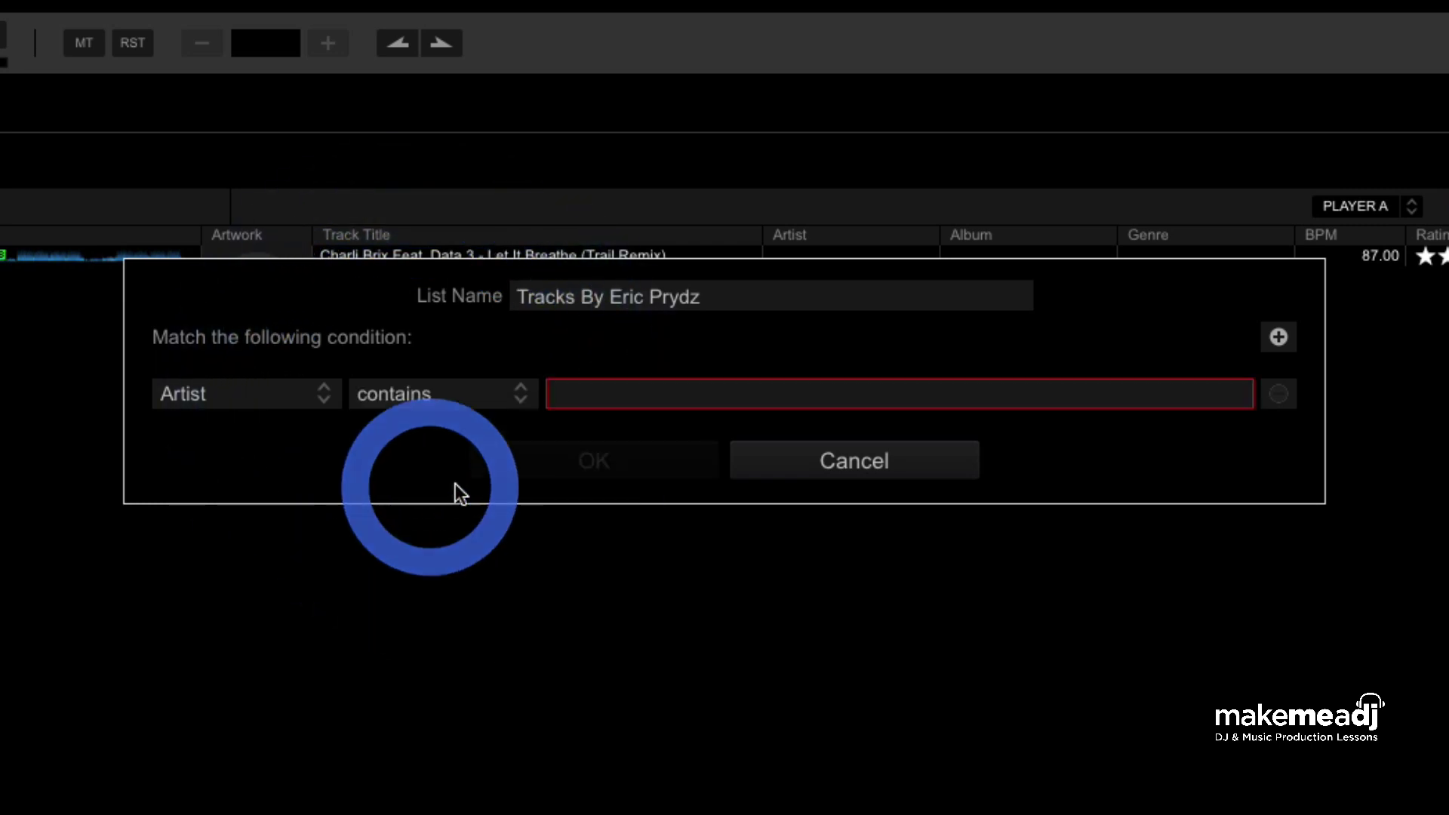
left_click(645, 404)
type("Eric Prydz")
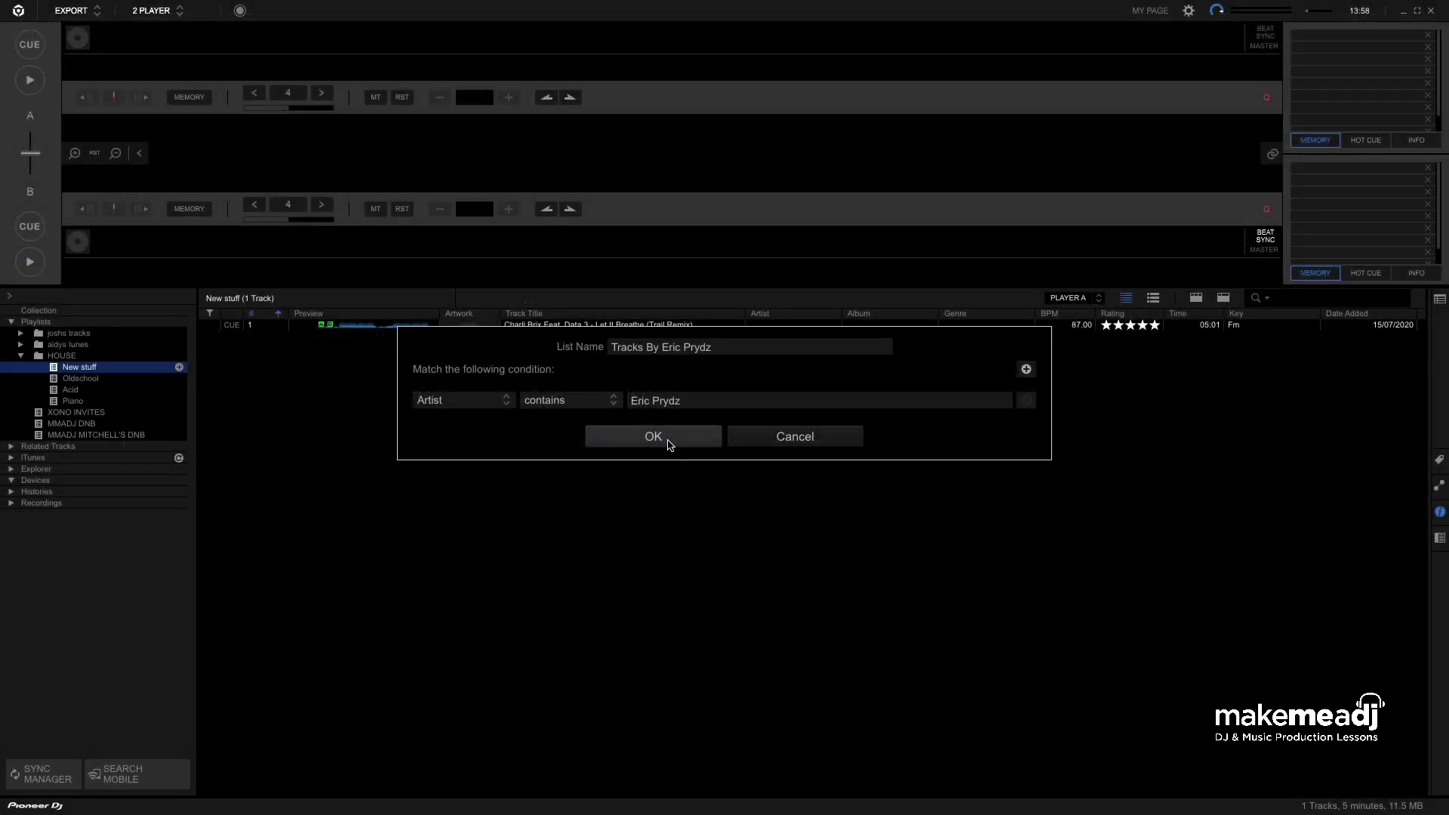
left_click(594, 460)
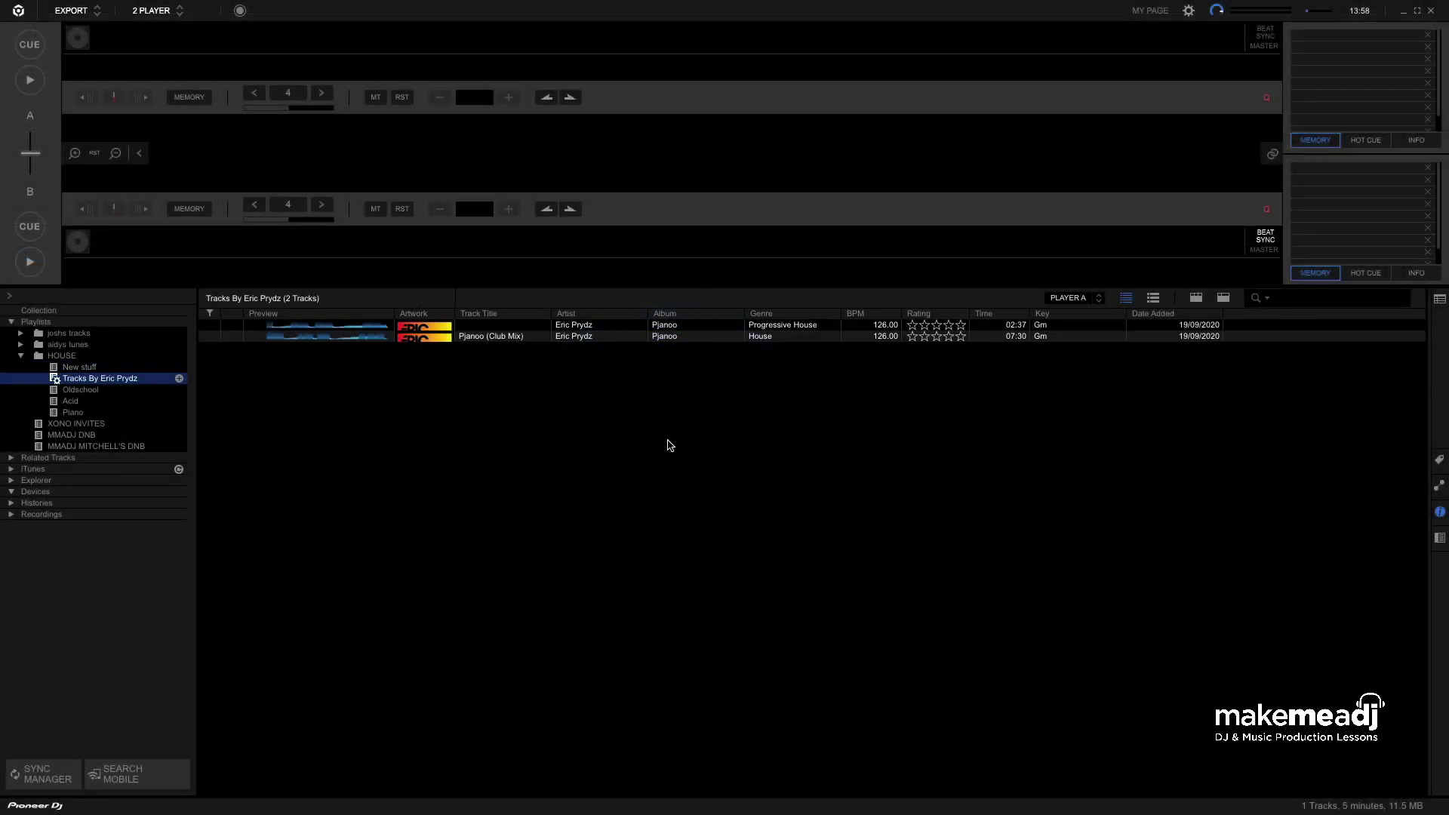
- Edit the Tracks By Eric Prydz playlist to match any of its conditions, adding the condition Artist contains Pryda
right_click(95, 382)
left_click(129, 386)
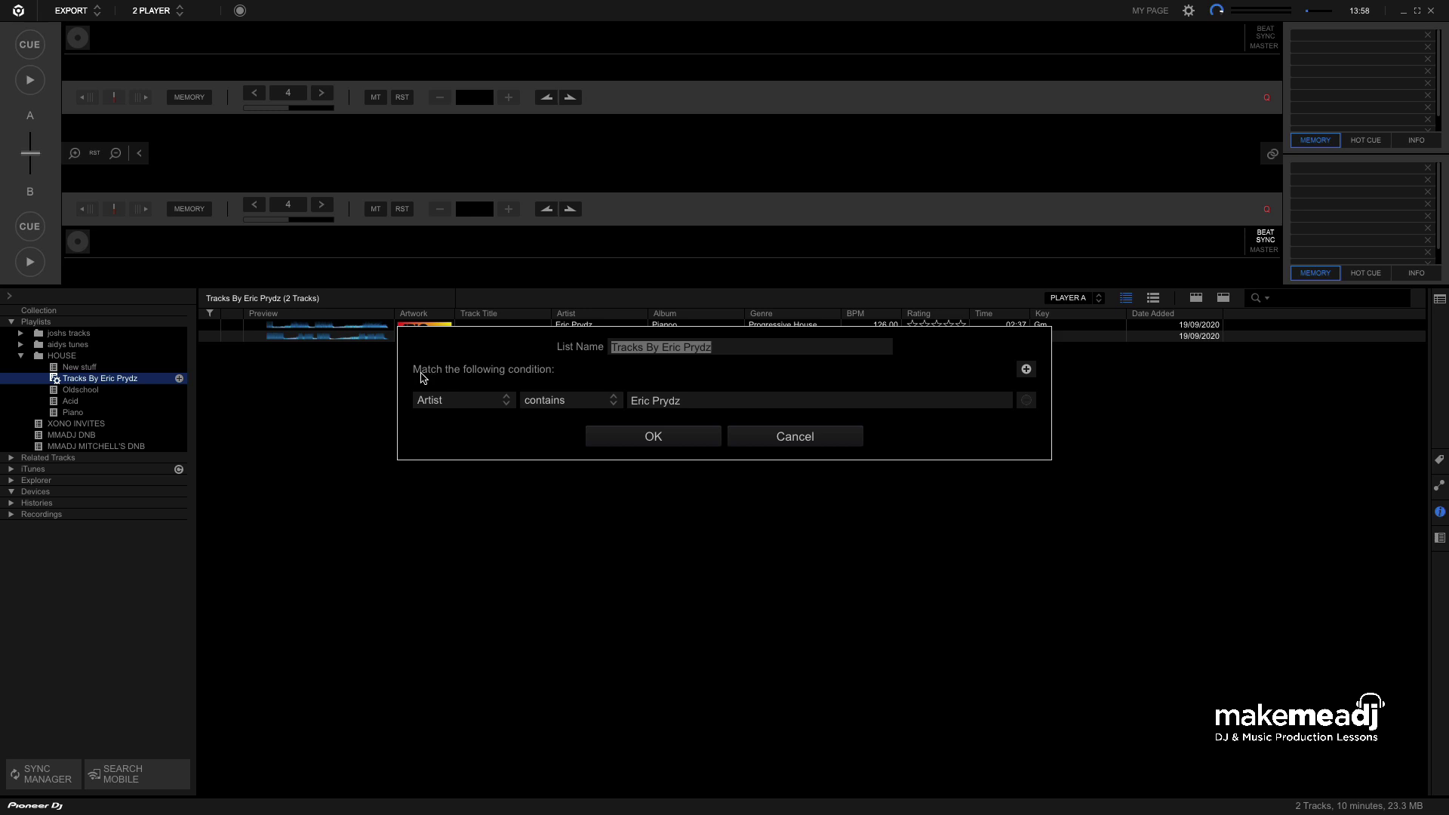
left_click(1026, 369)
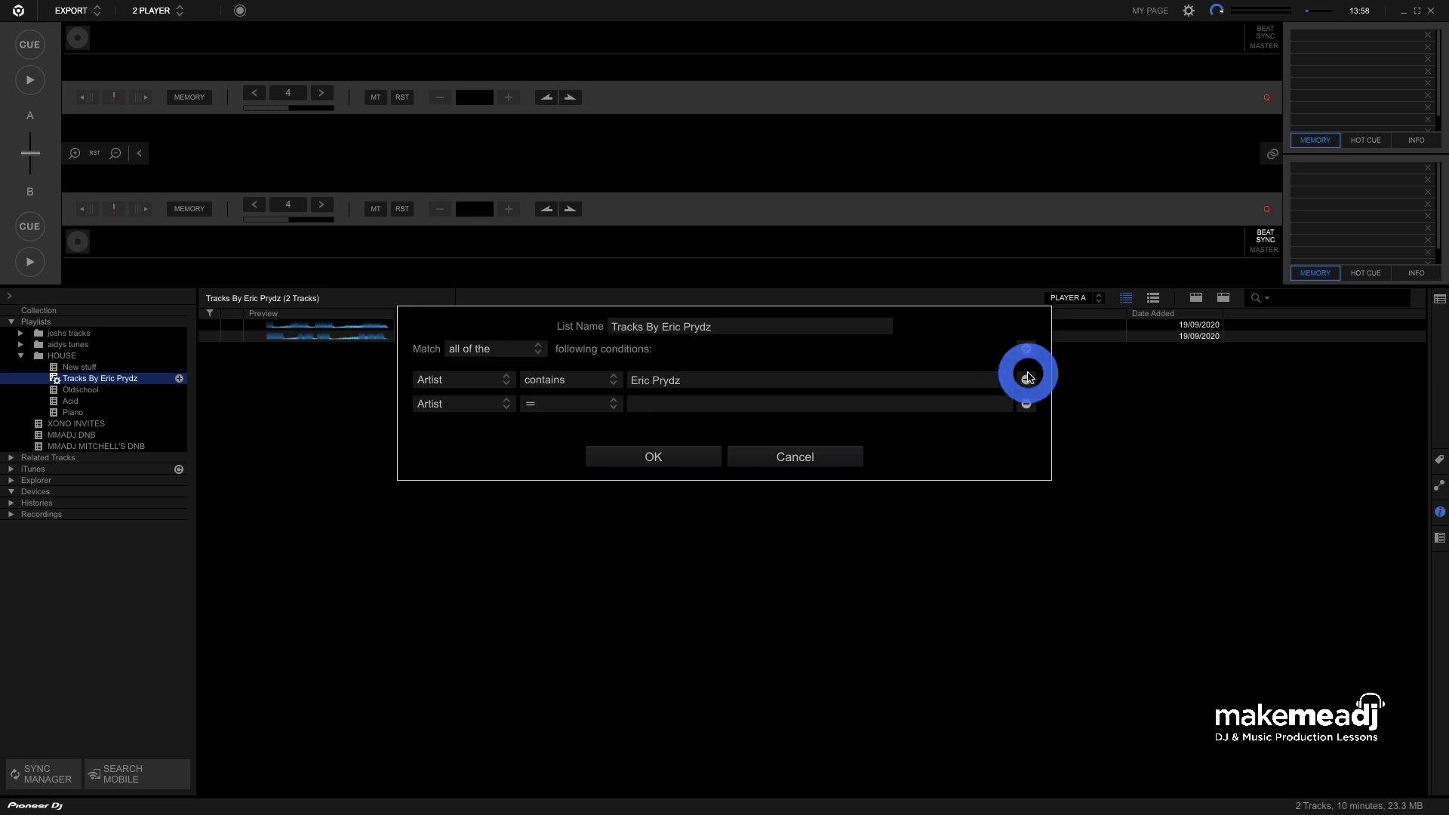
left_click(559, 406)
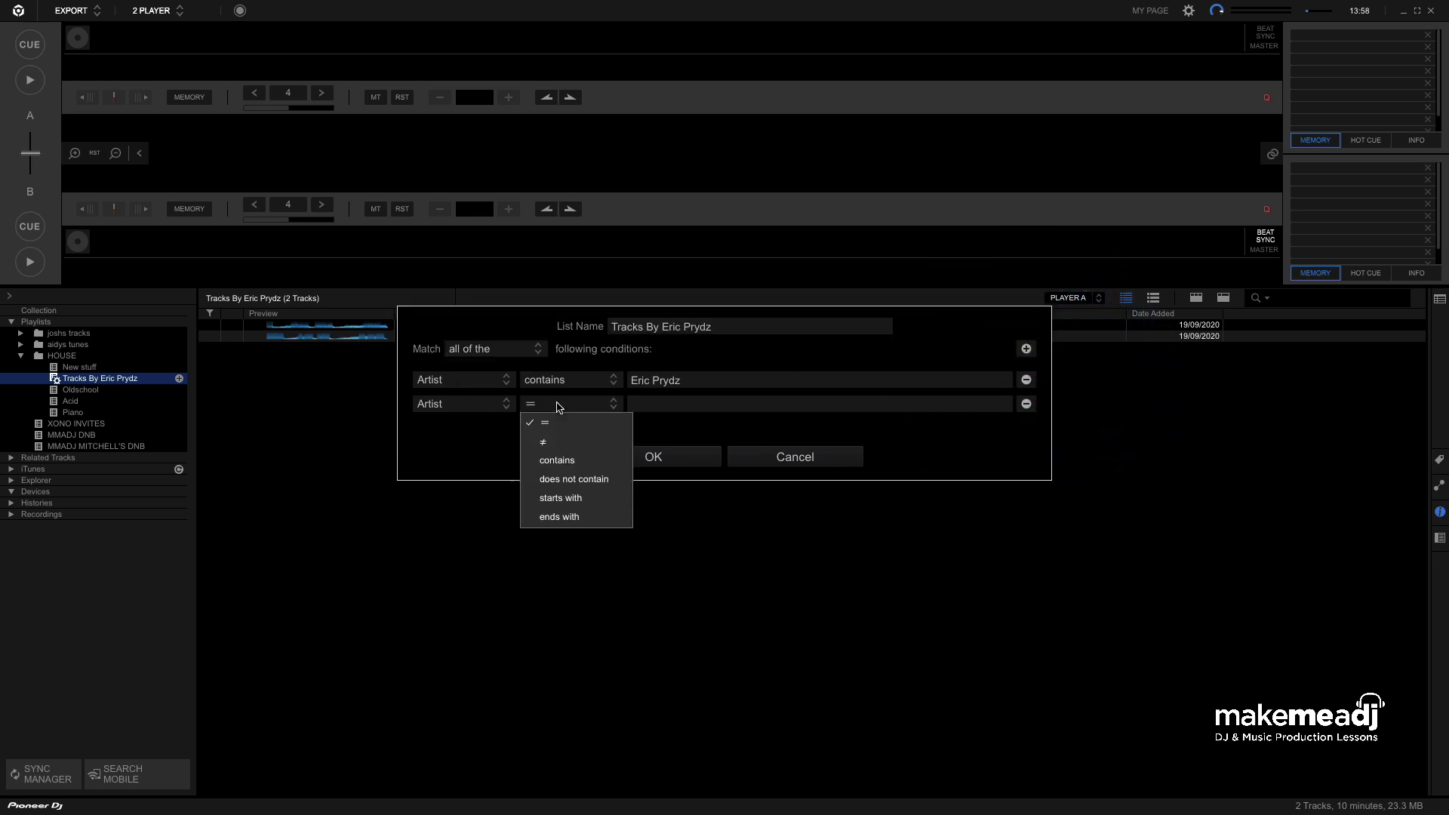
left_click(557, 460)
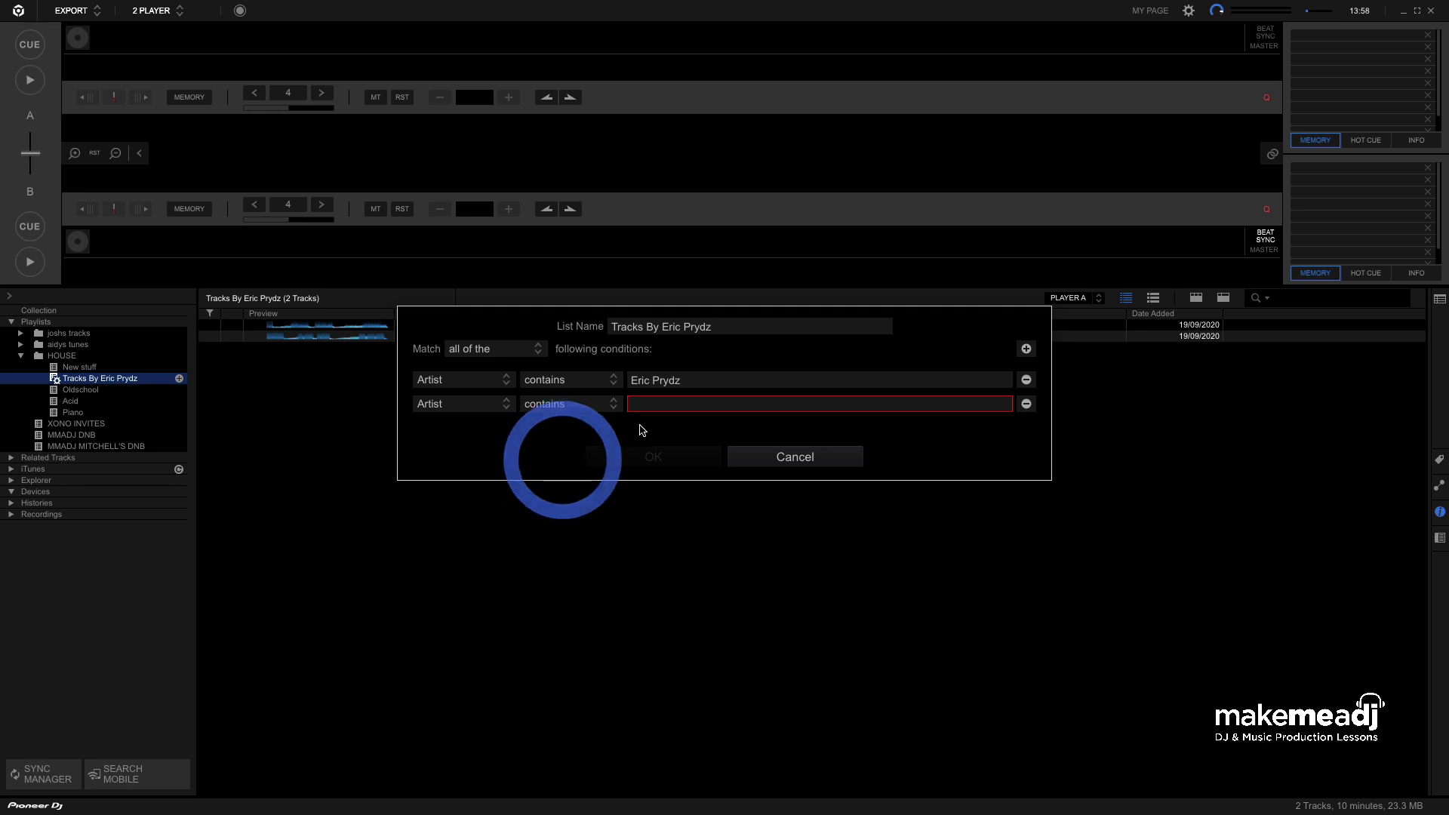
left_click(498, 350)
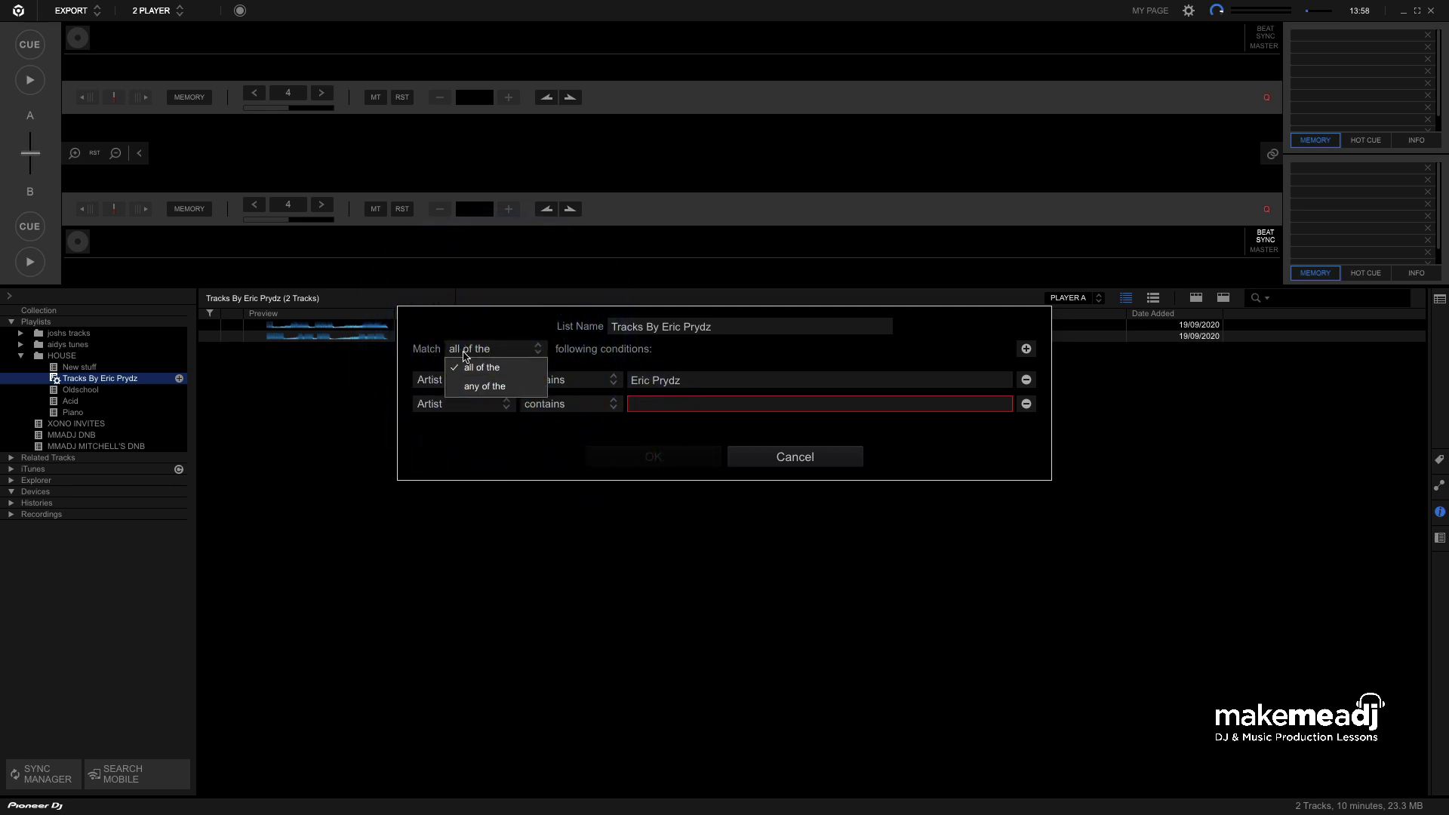
left_click(474, 387)
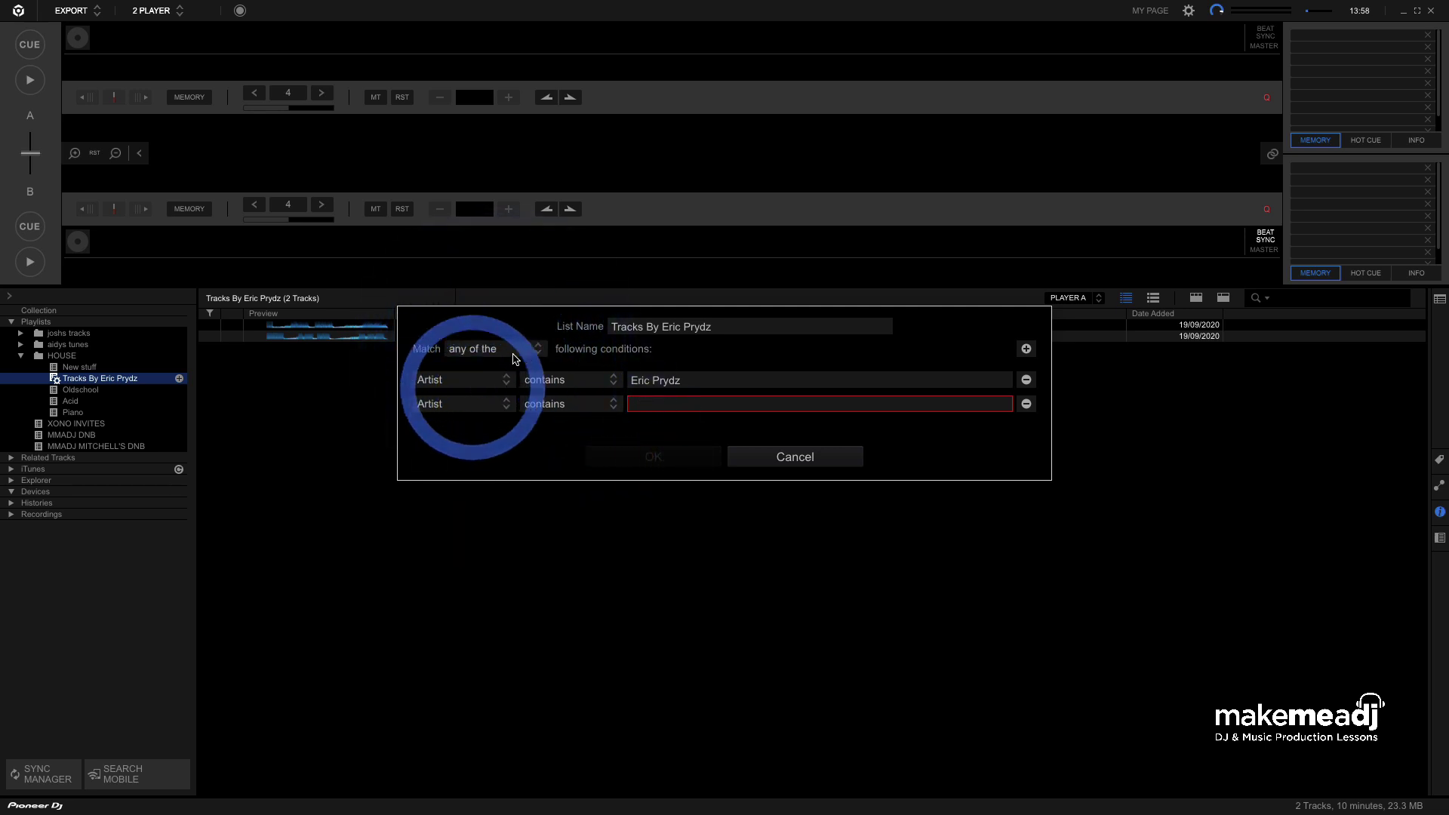
left_click(656, 402)
type("Pr")
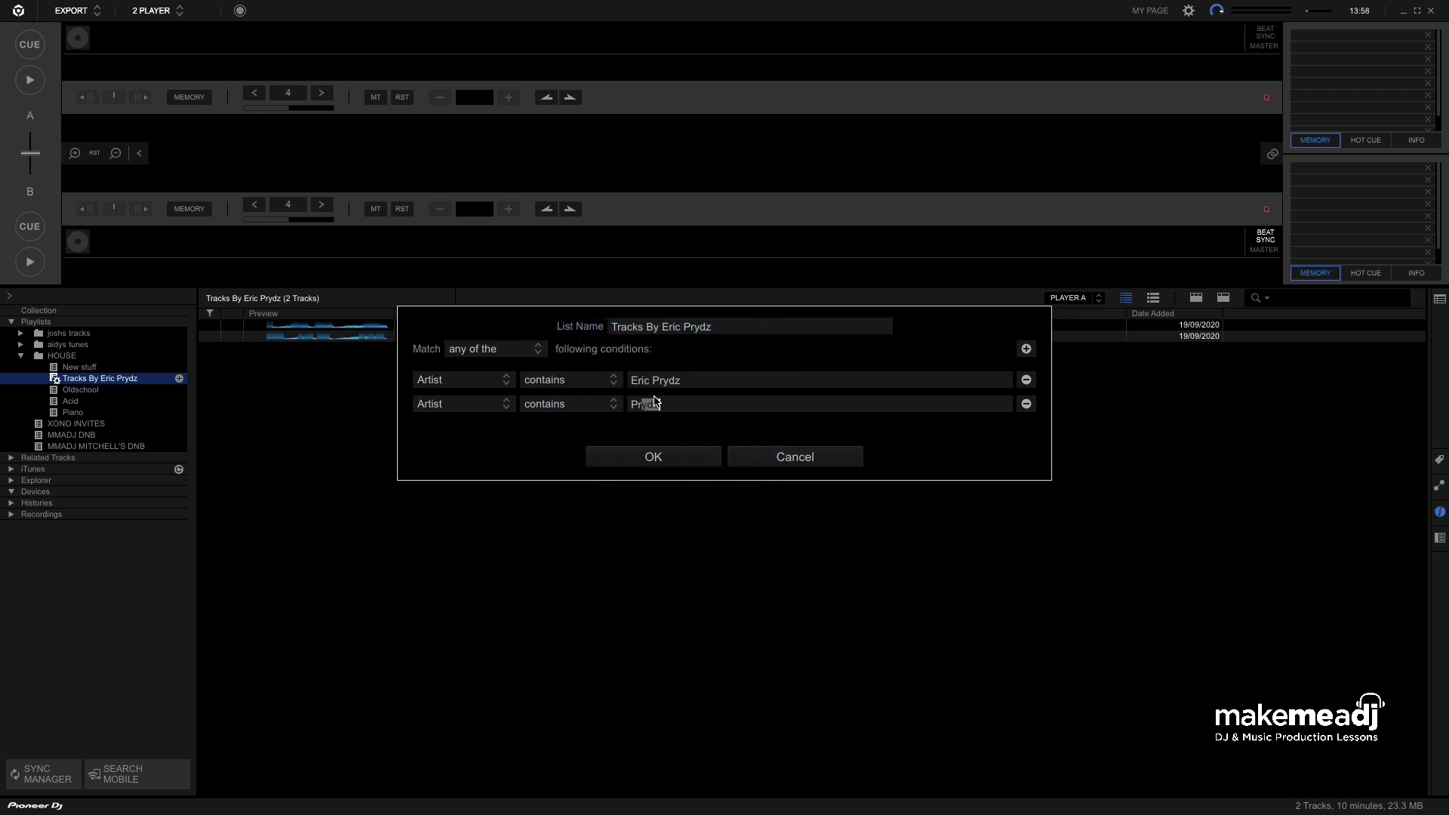
type("yda")
left_click(653, 462)
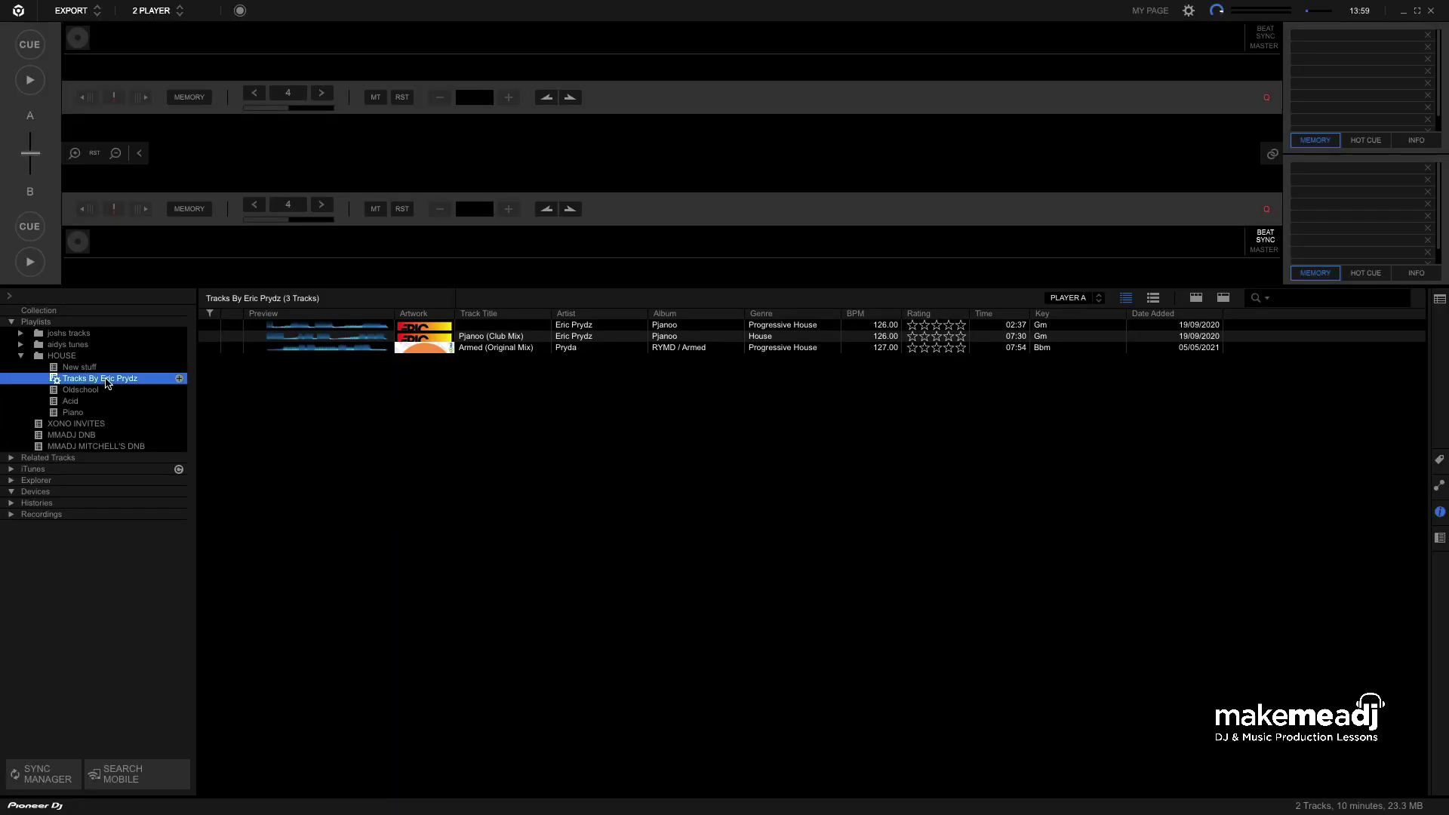
- Add a third condition, Artist contains CIREZ D, to the Tracks By Eric Prydz intelligent playlist and save it
right_click(113, 378)
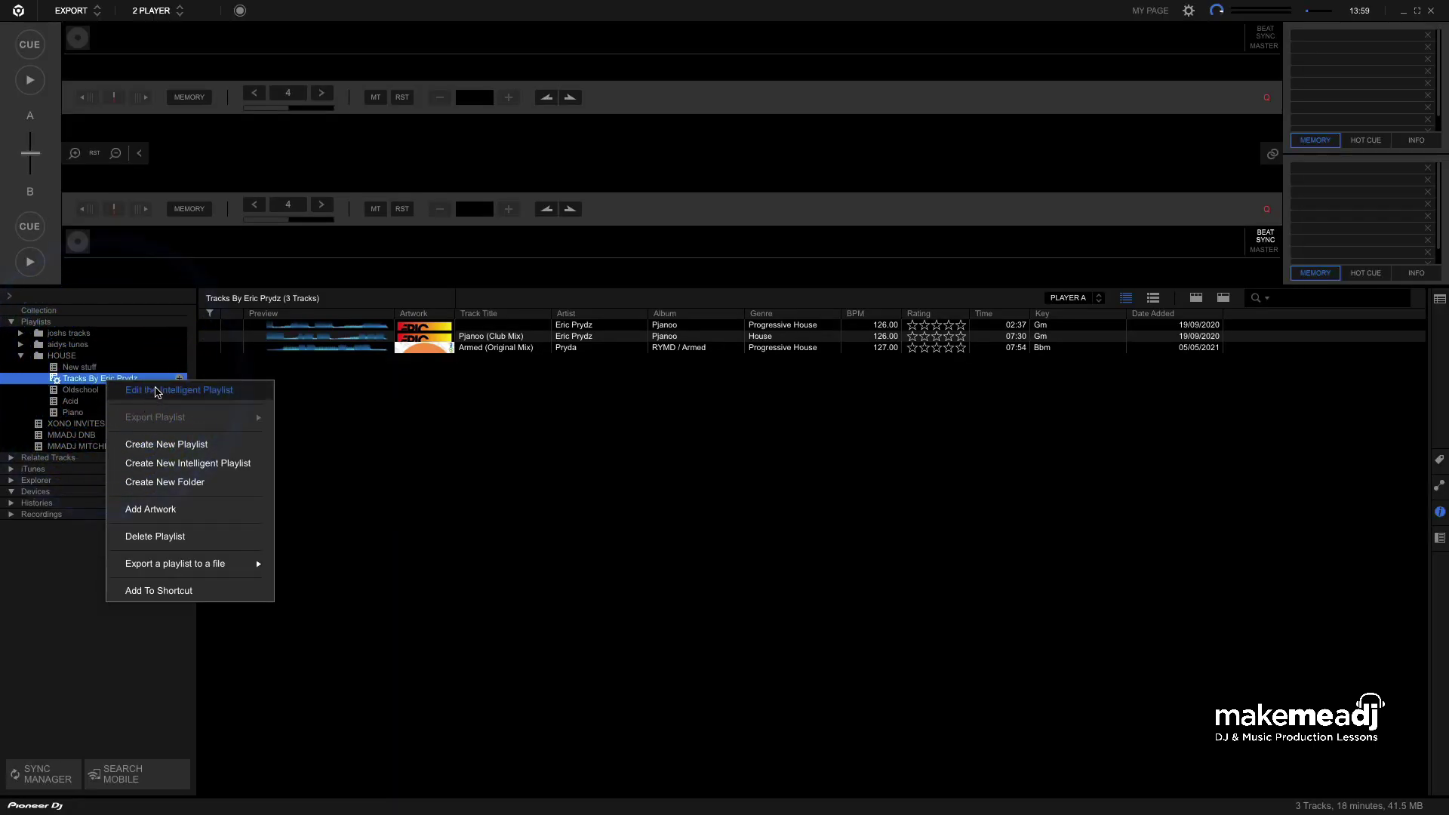
left_click(156, 392)
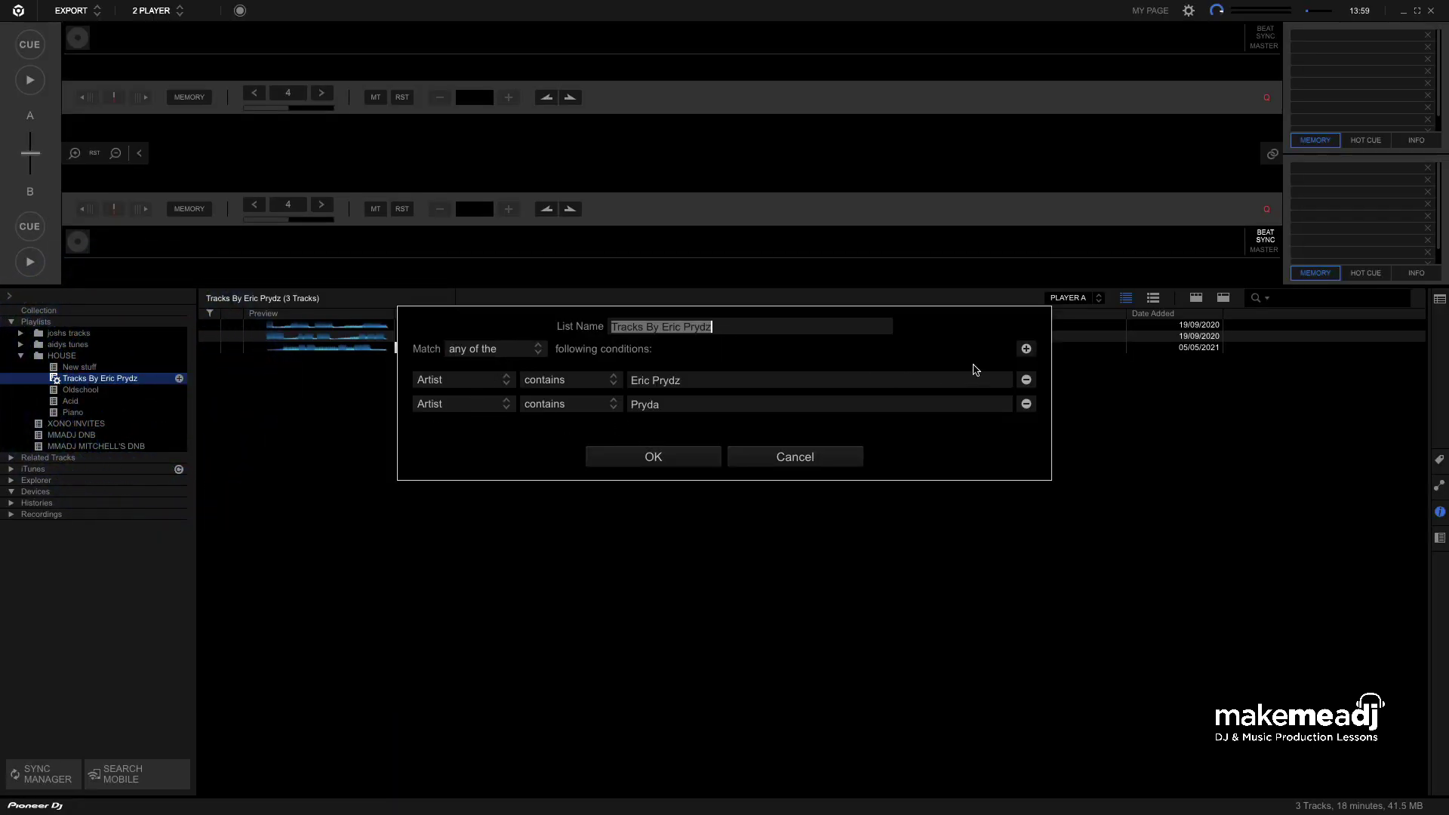
left_click(1026, 348)
left_click(566, 415)
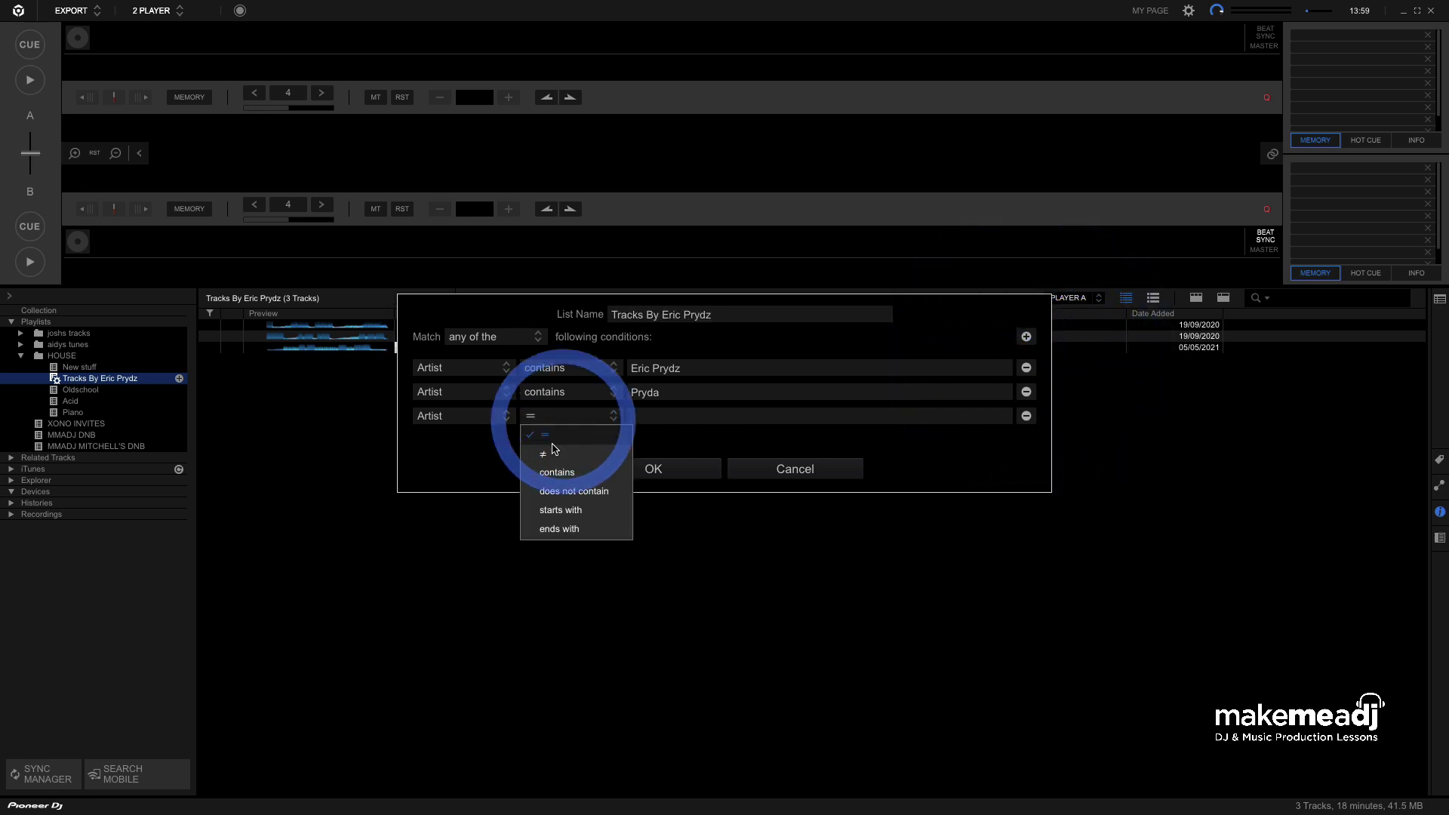
left_click(561, 473)
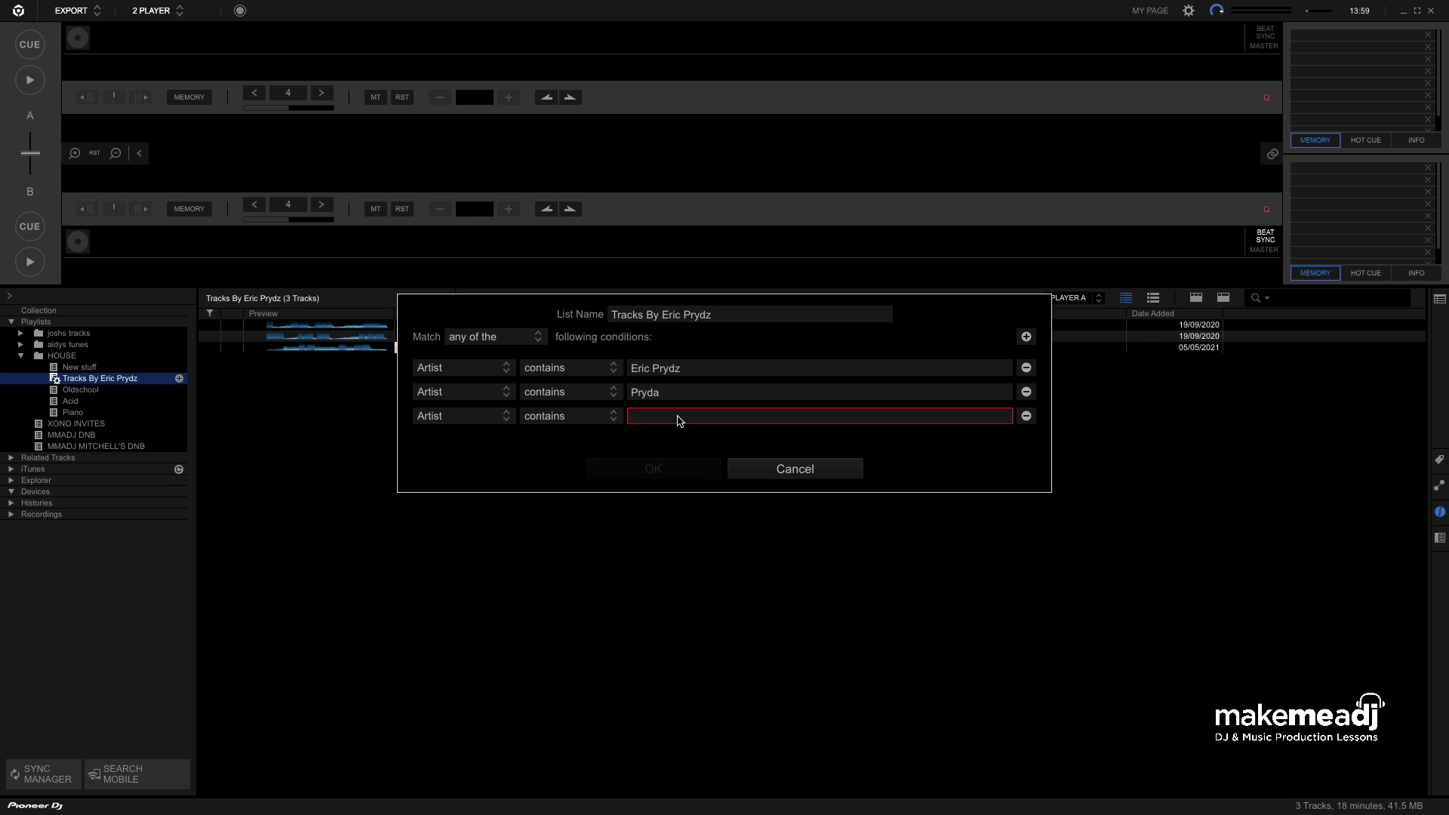
left_click(677, 419)
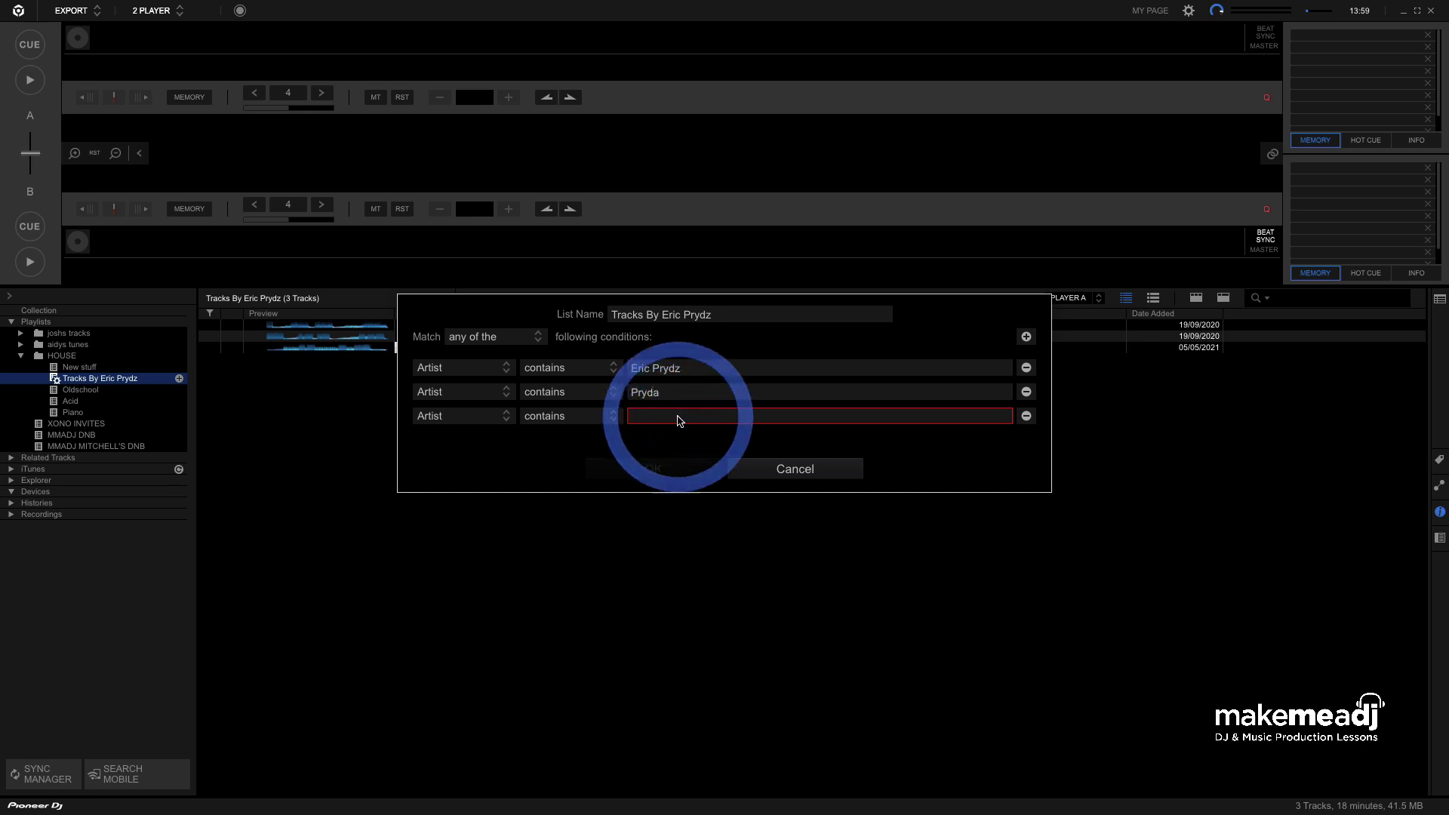
type("CIREZ D")
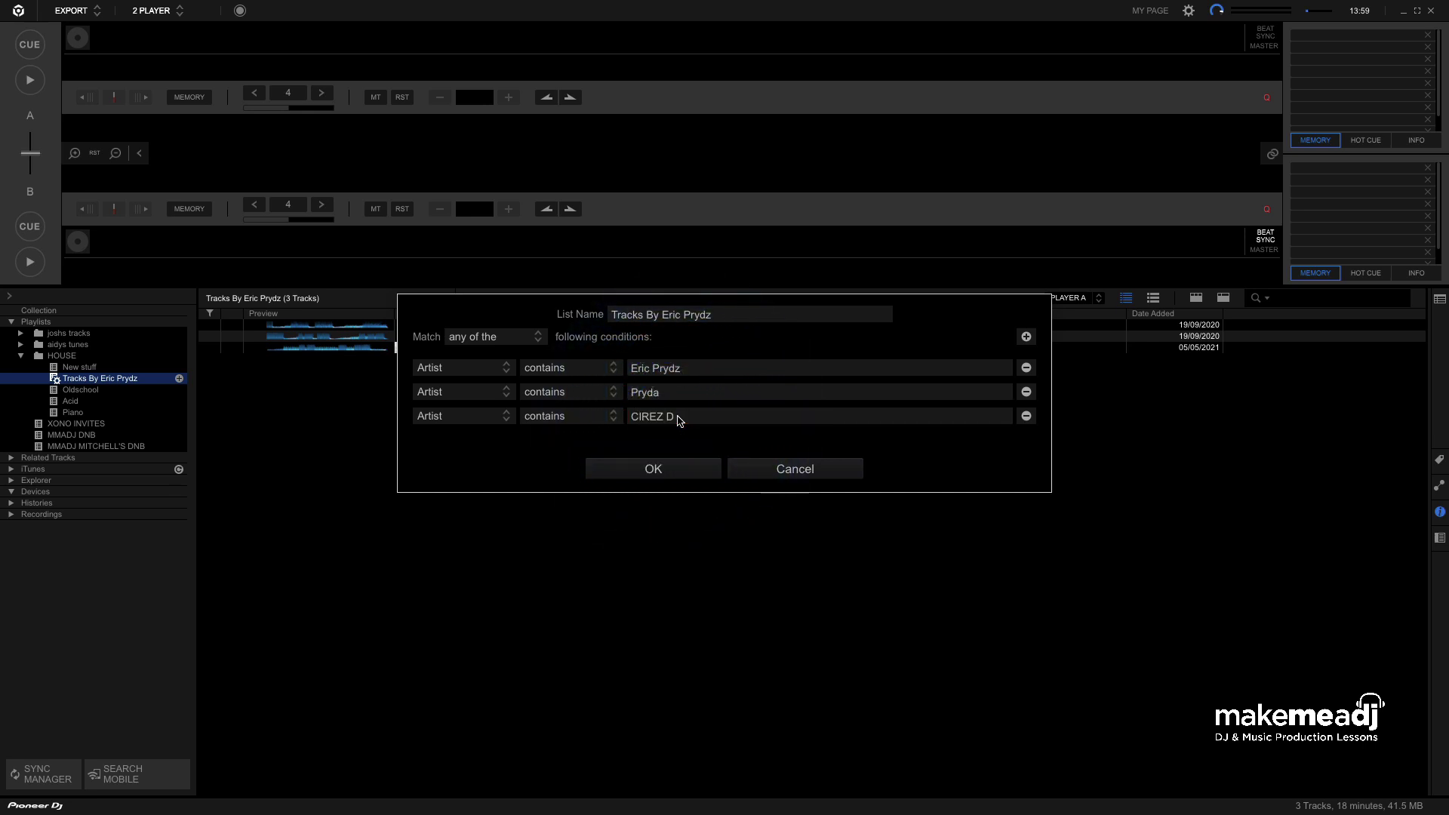
left_click(655, 470)
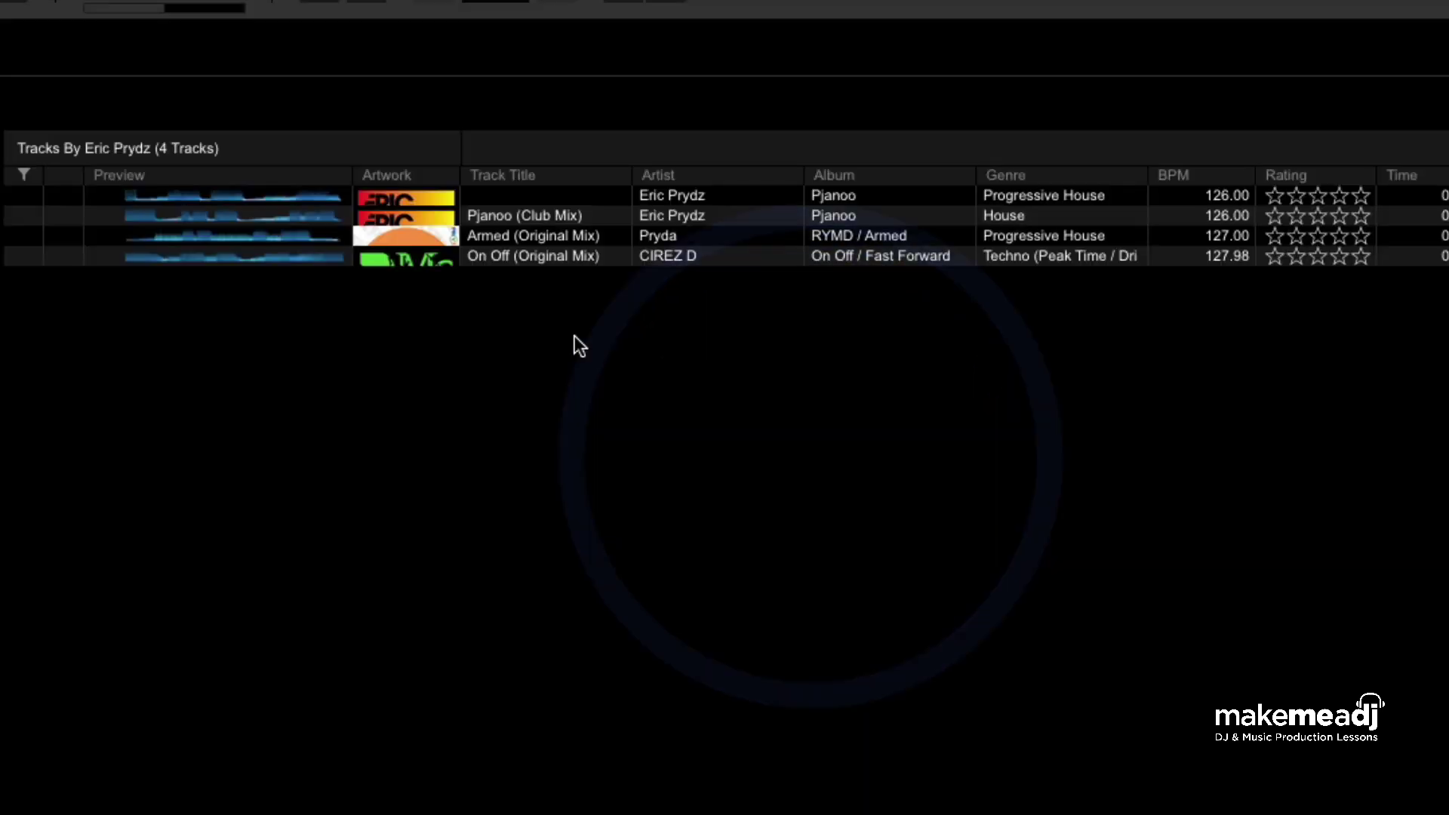
left_click(530, 322)
left_click(516, 264)
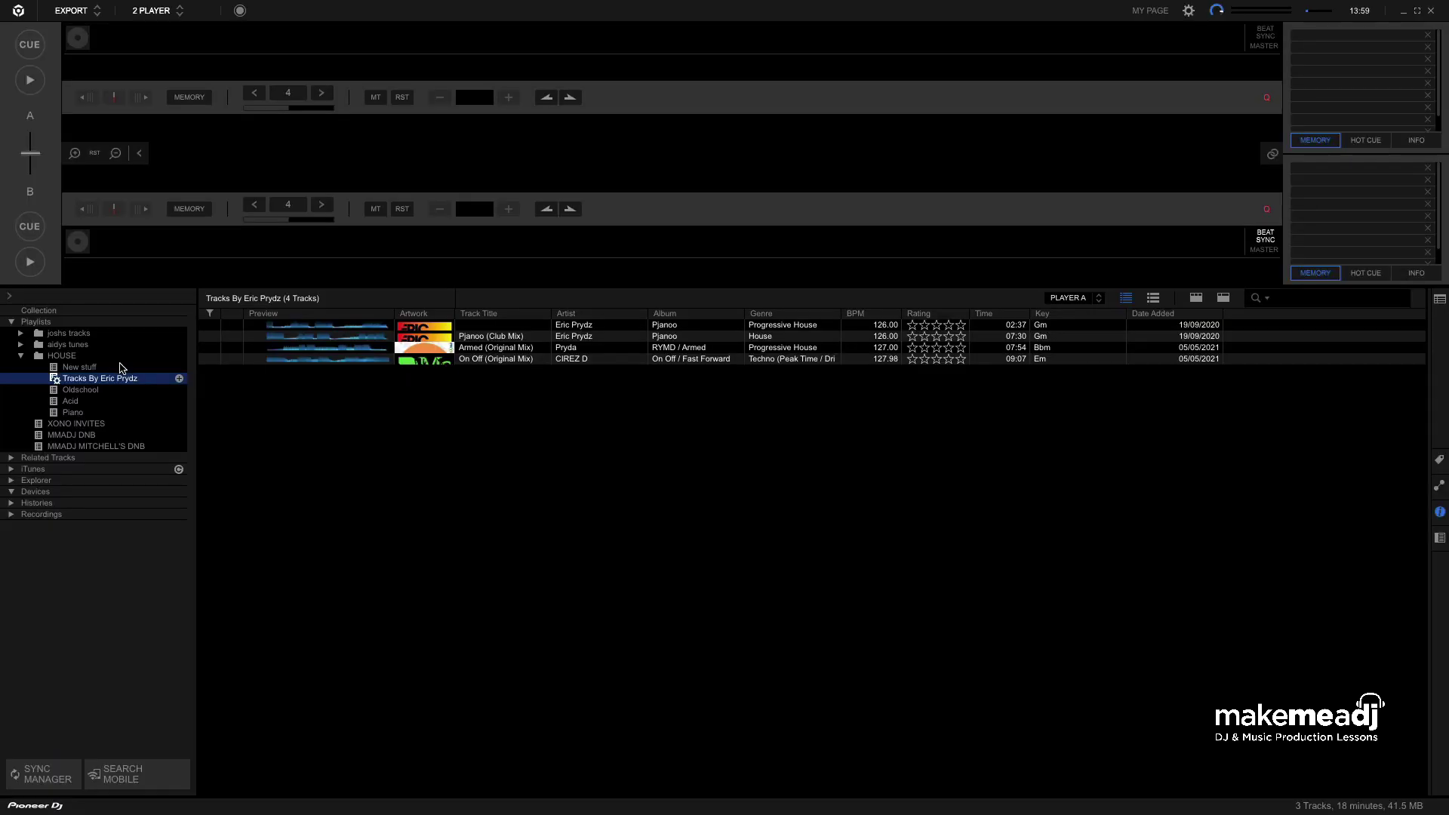
- Start another intelligent playlist below Tracks By Eric Prydz with the condition BPM < 125
right_click(103, 379)
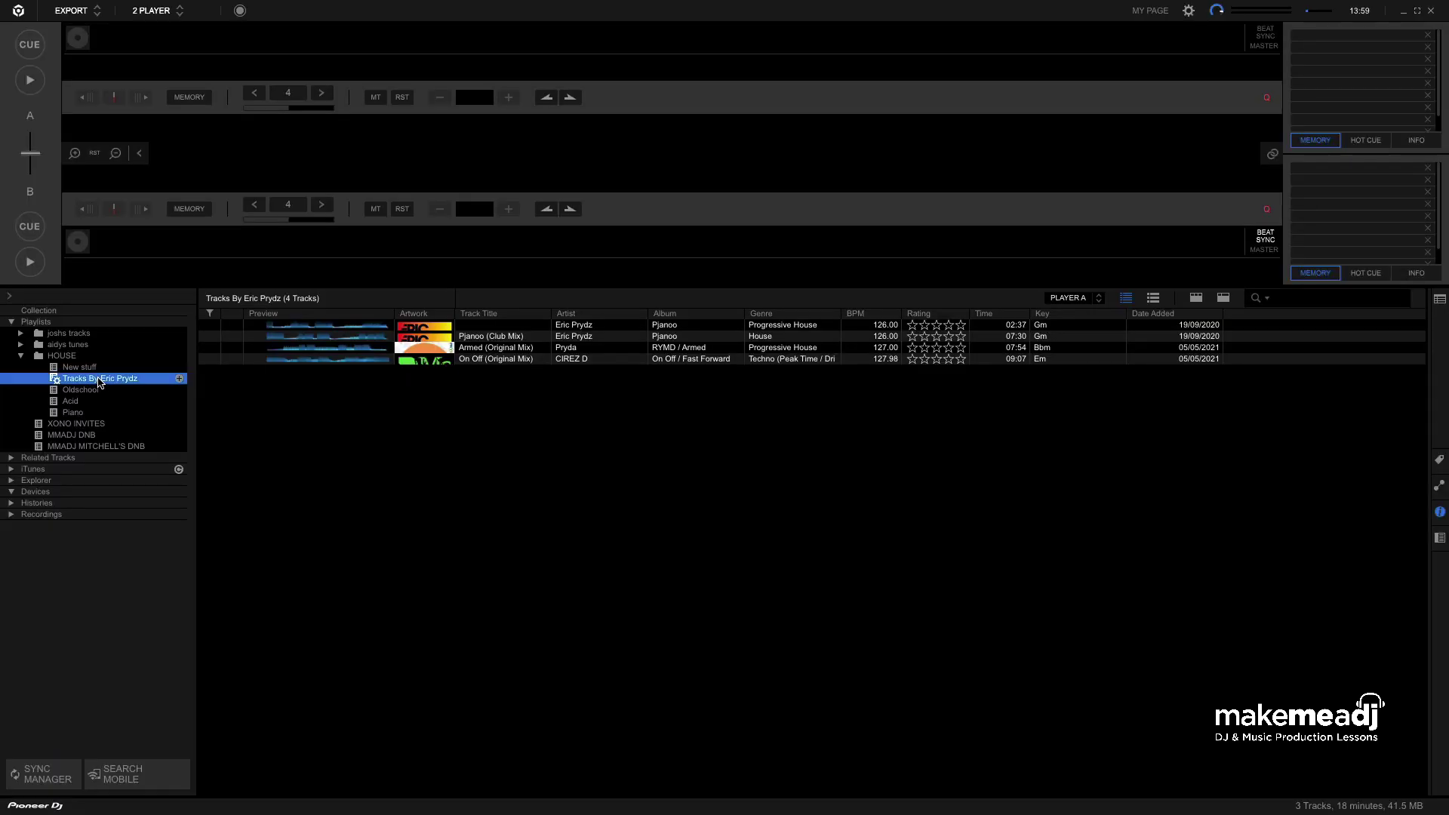
left_click(157, 463)
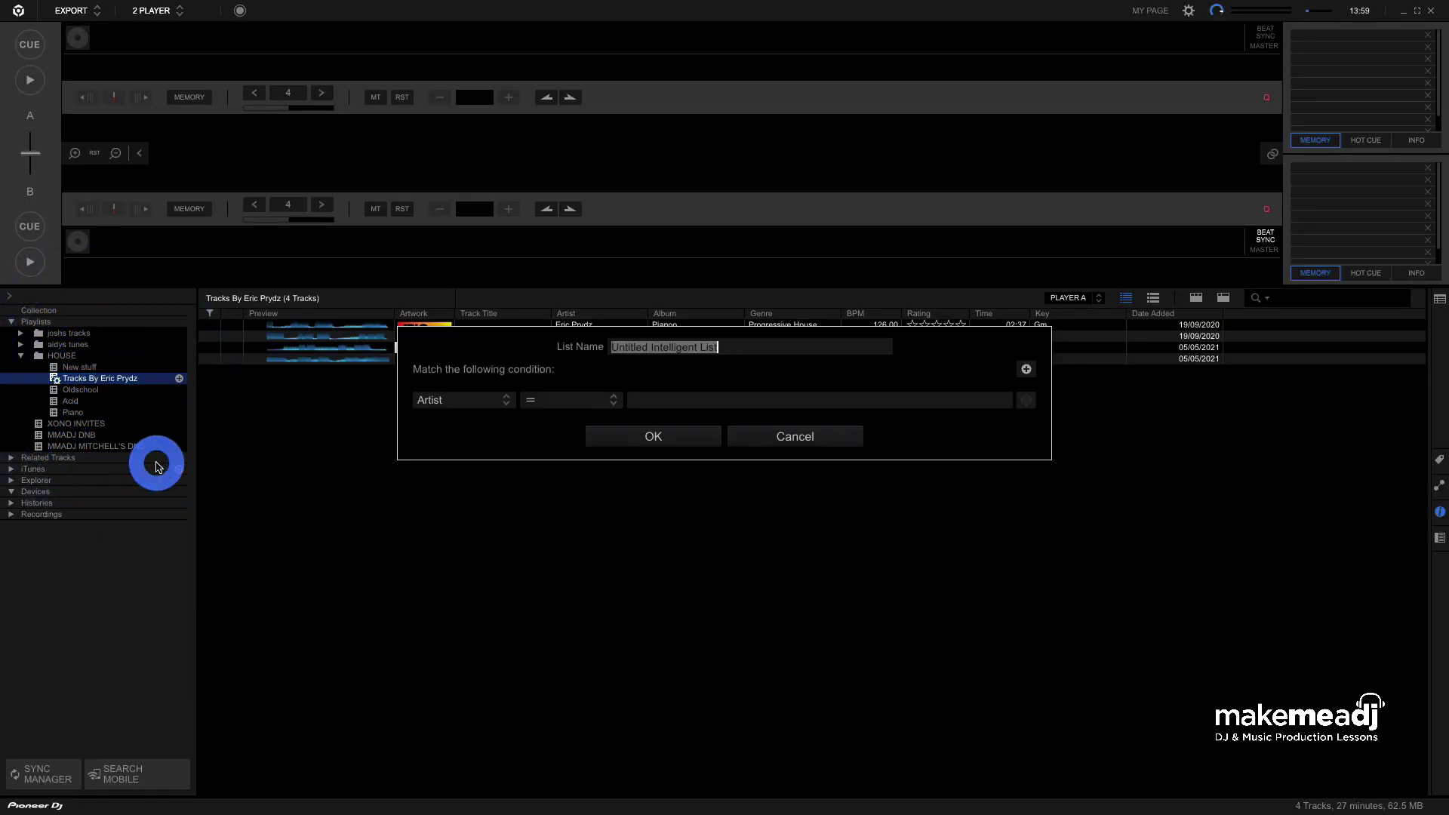
left_click(464, 404)
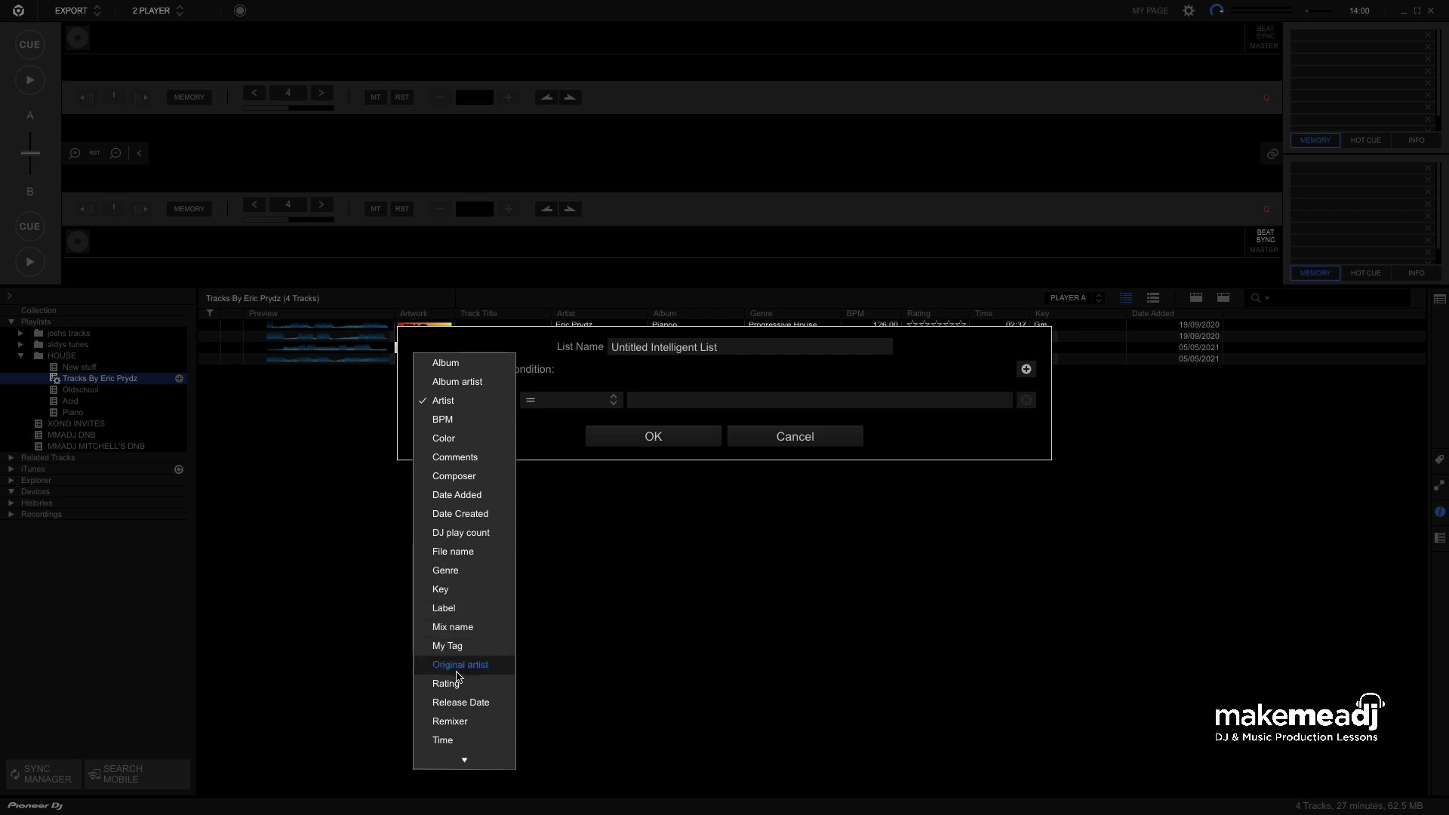
scroll(457, 675, "down", 1)
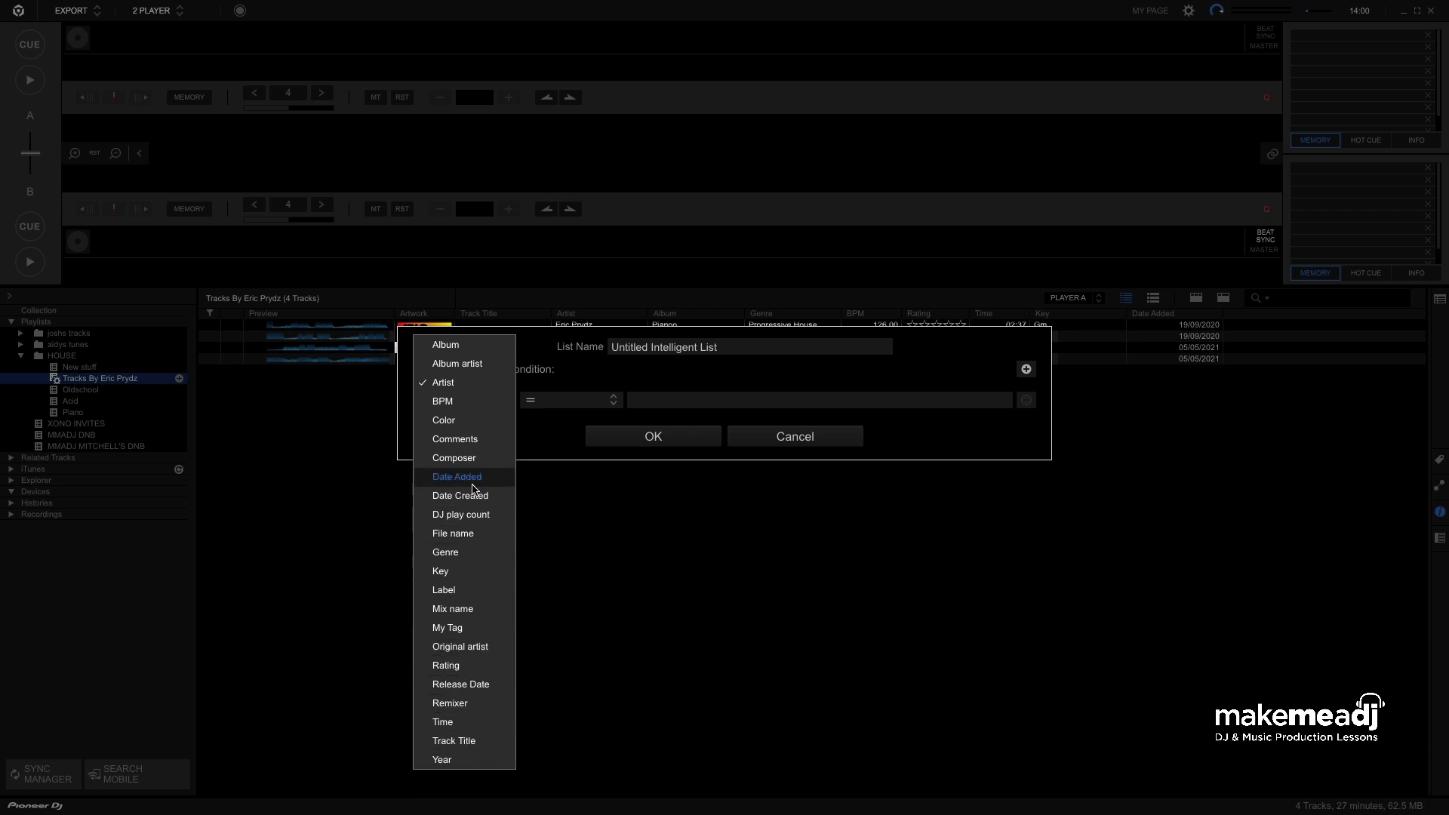
left_click(462, 407)
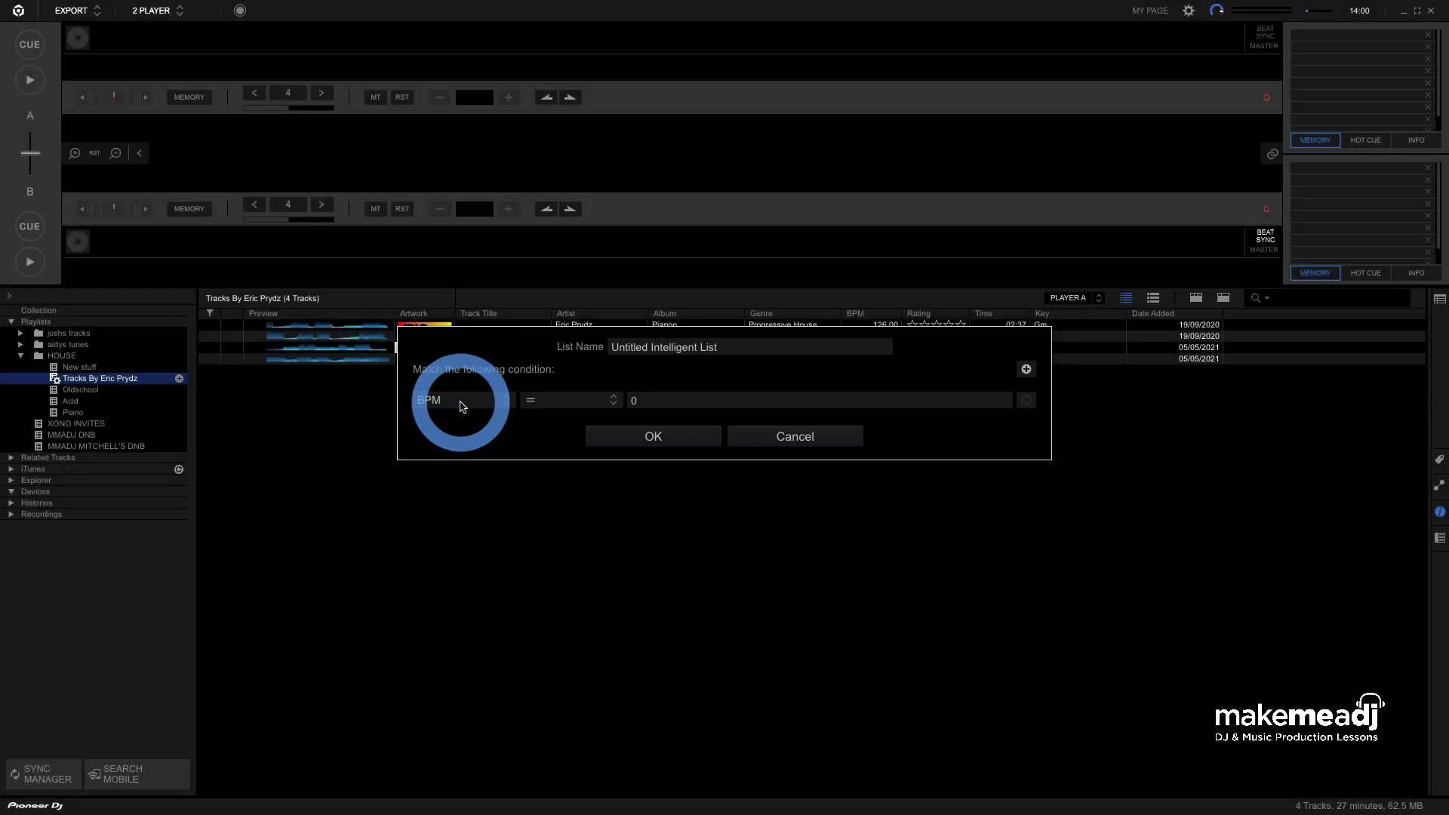
left_click(555, 401)
left_click(553, 478)
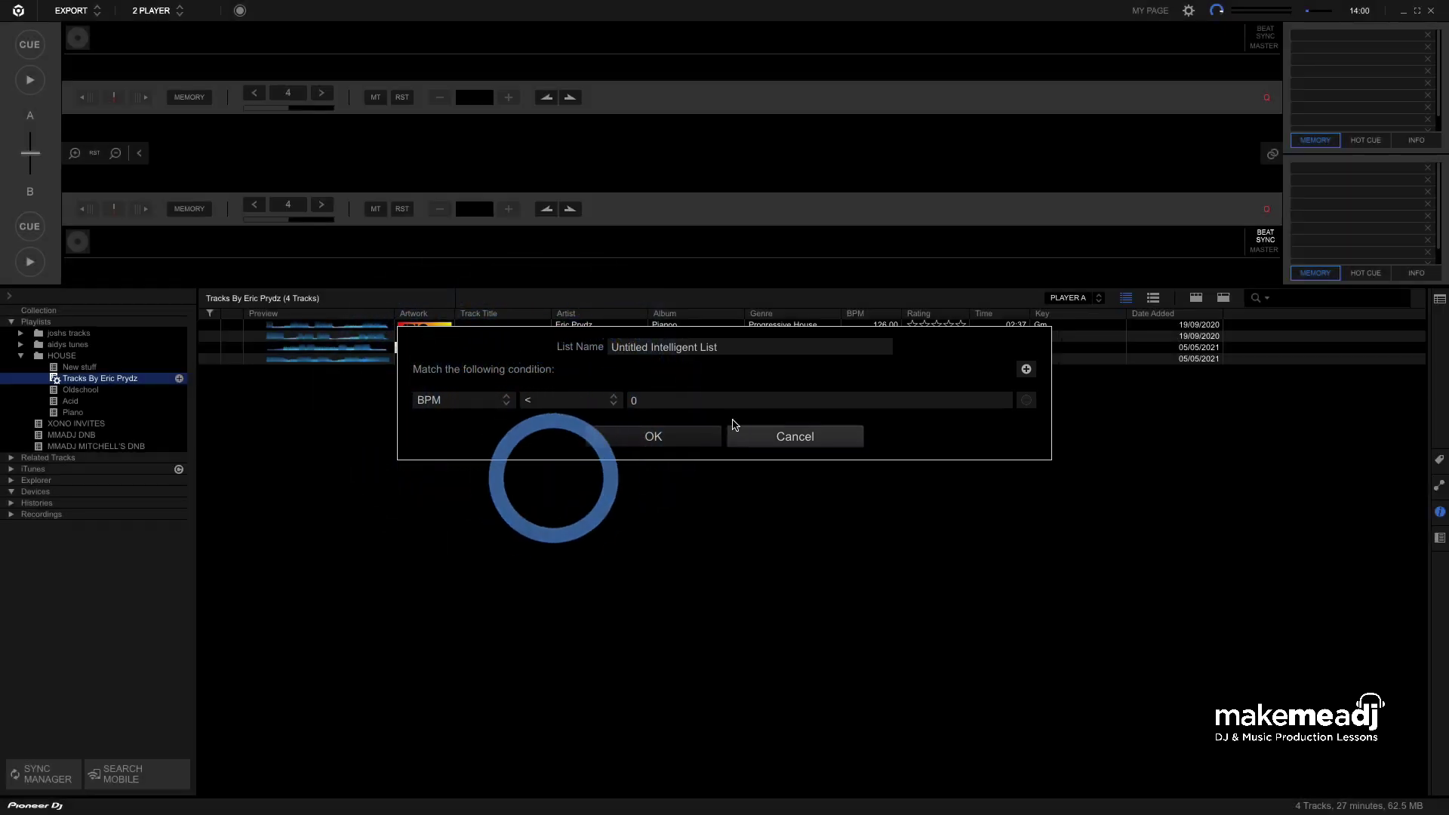
left_click(554, 412)
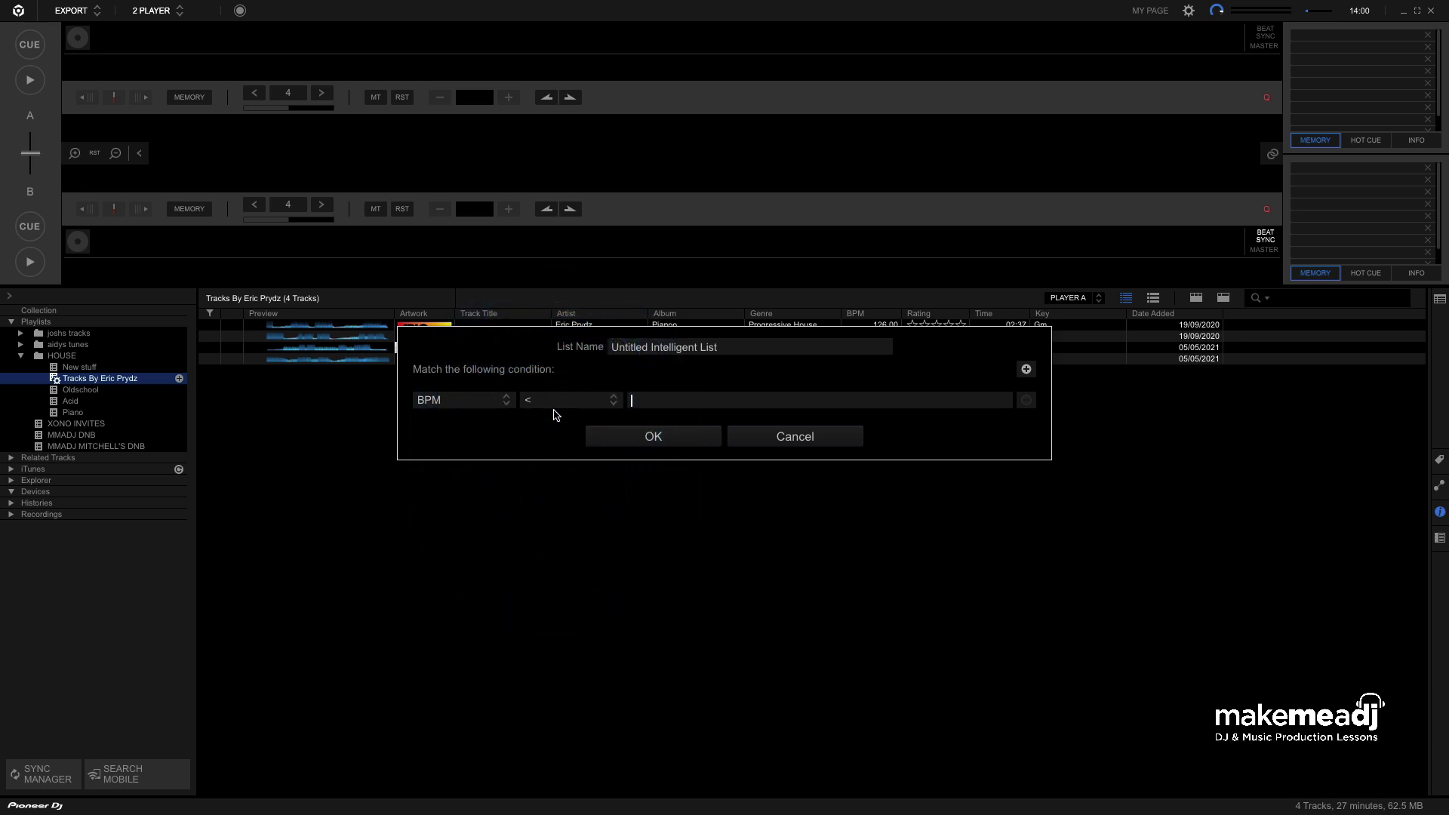
type("125")
- Name the BPM-based intelligent playlist -125 and save it
left_click(671, 345)
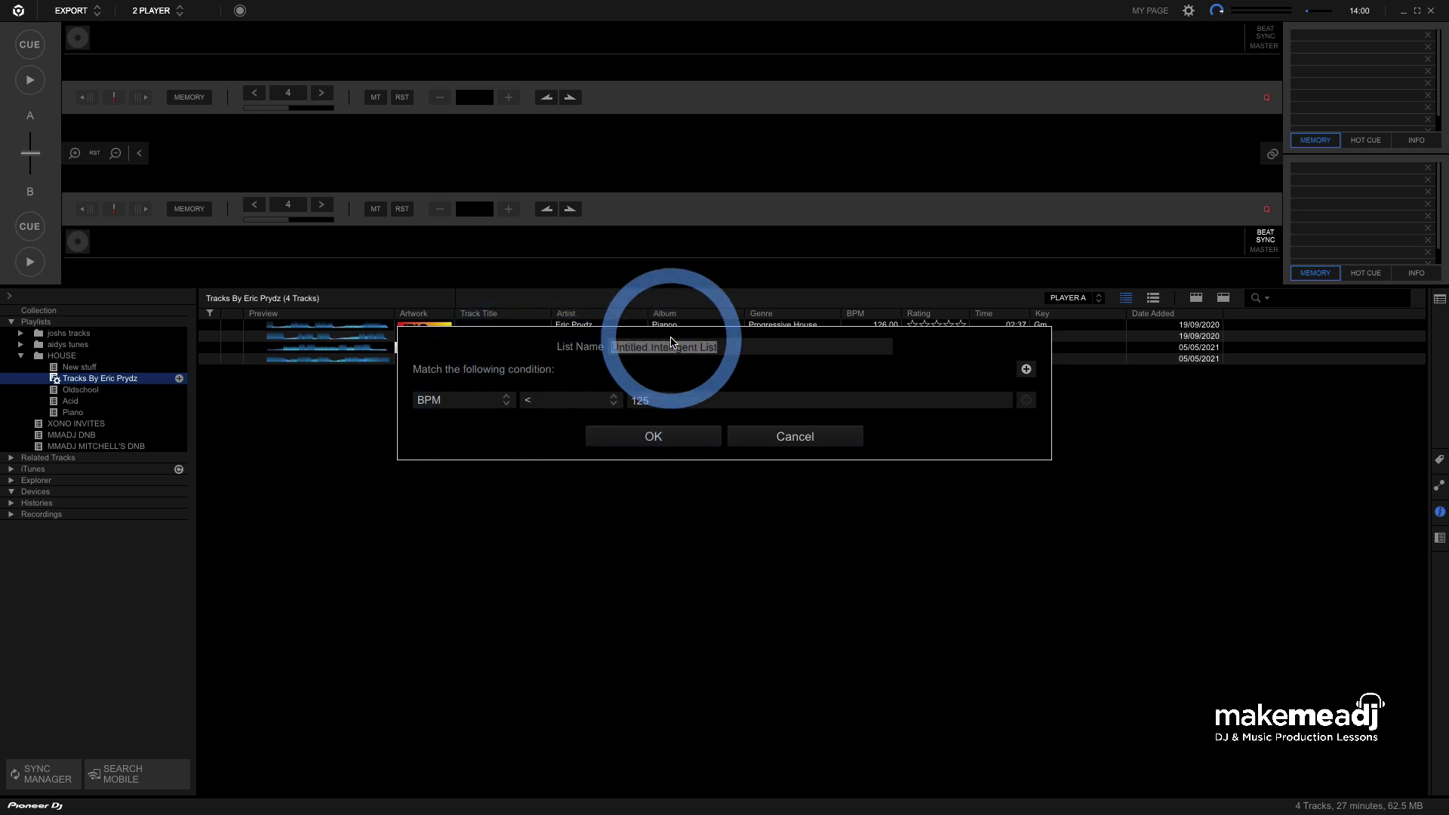
key("BackSpace")
type("-125")
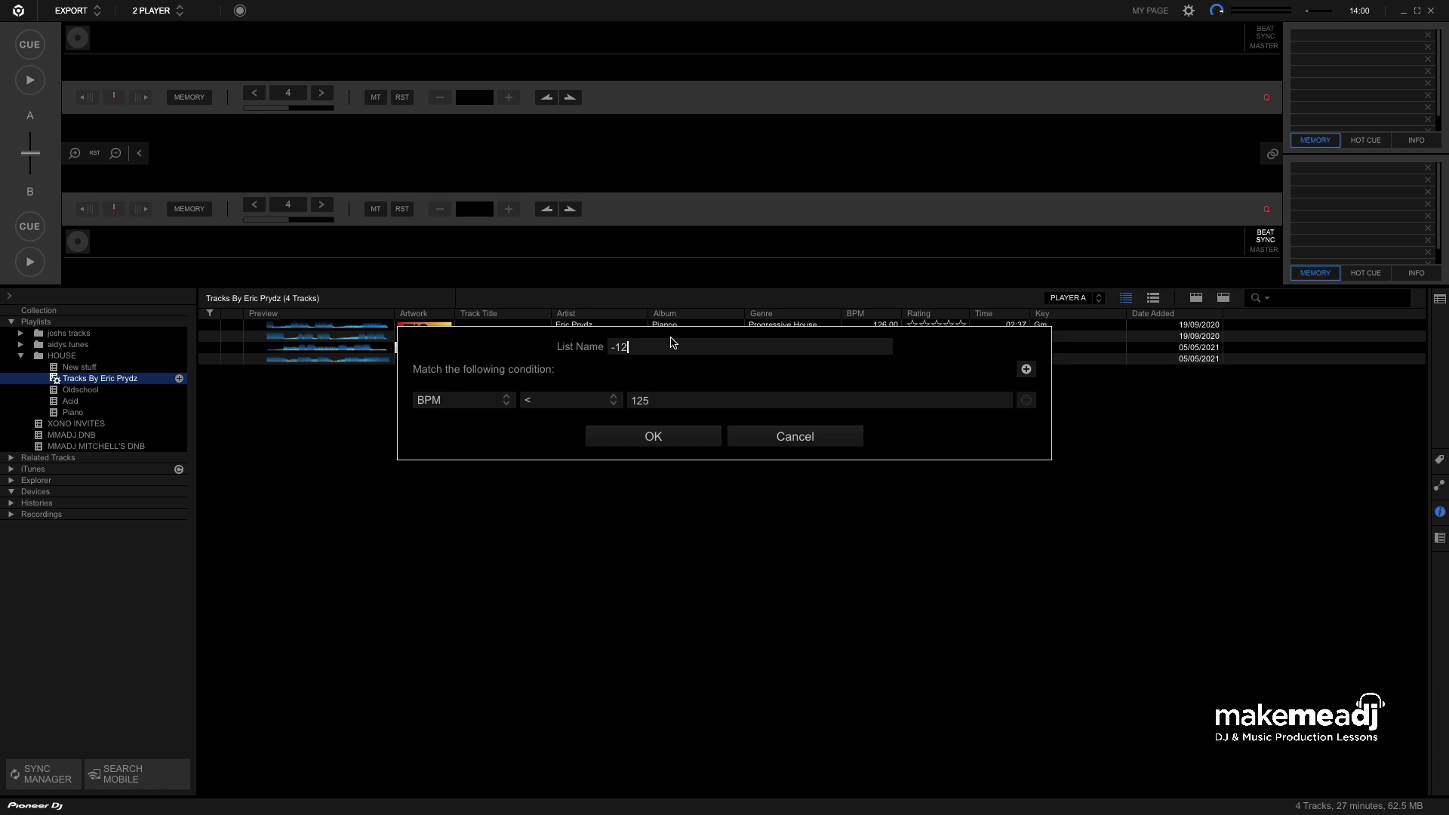
left_click(637, 437)
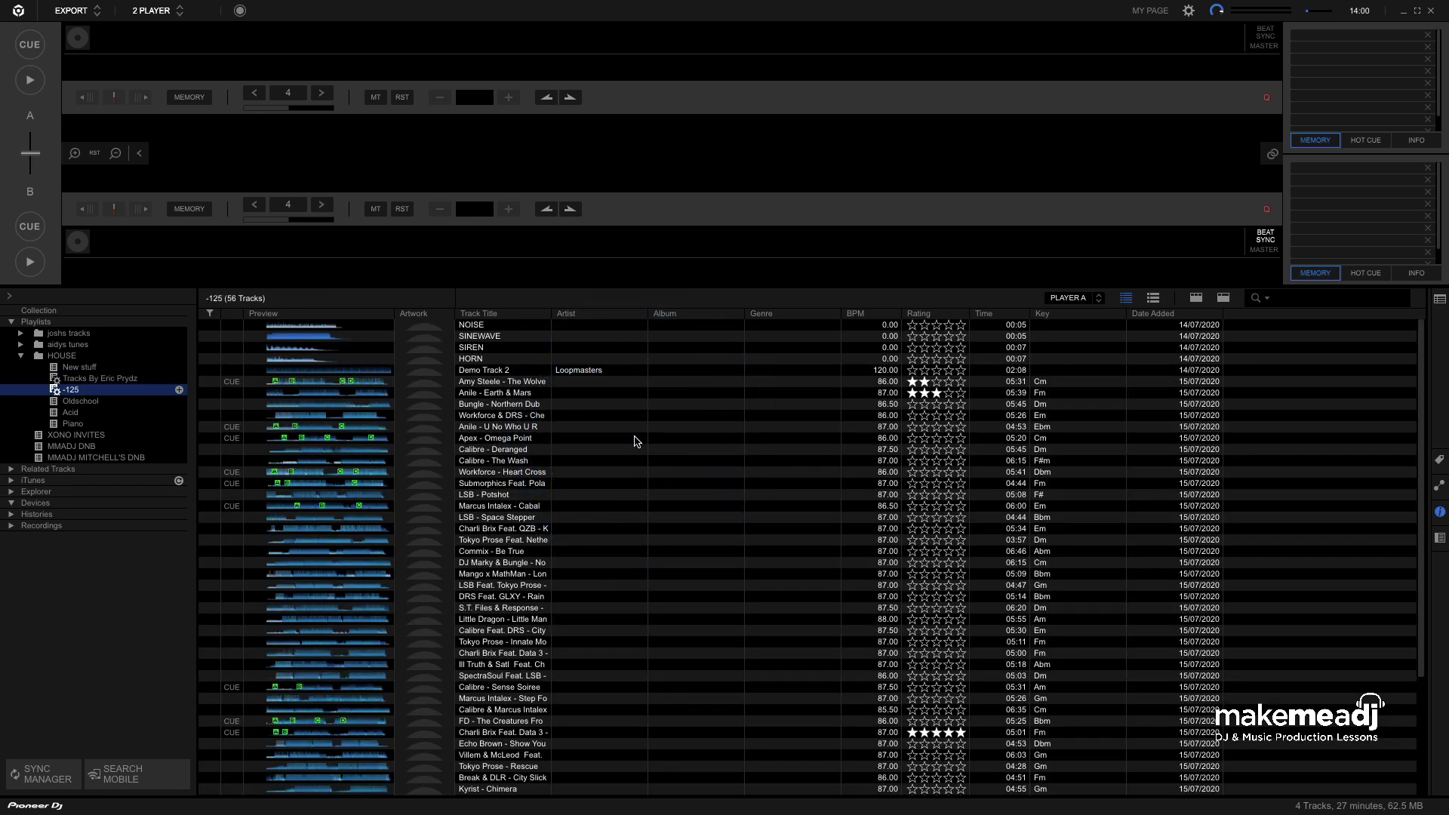
scroll(634, 442, "down", 5)
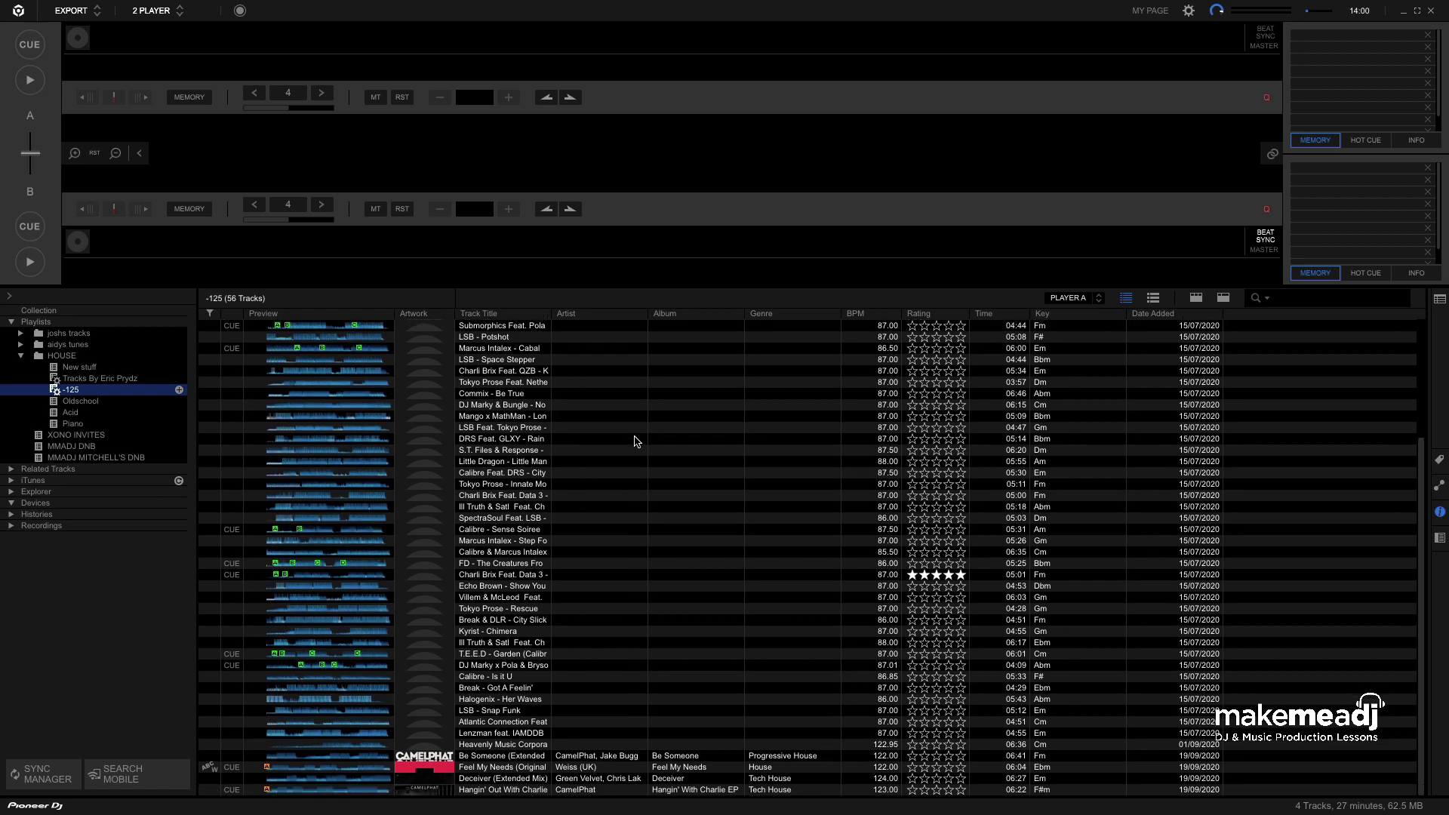
- Open the -125 intelligent playlist for editing and add a second condition based on Genre
scroll(635, 442, "up", 5)
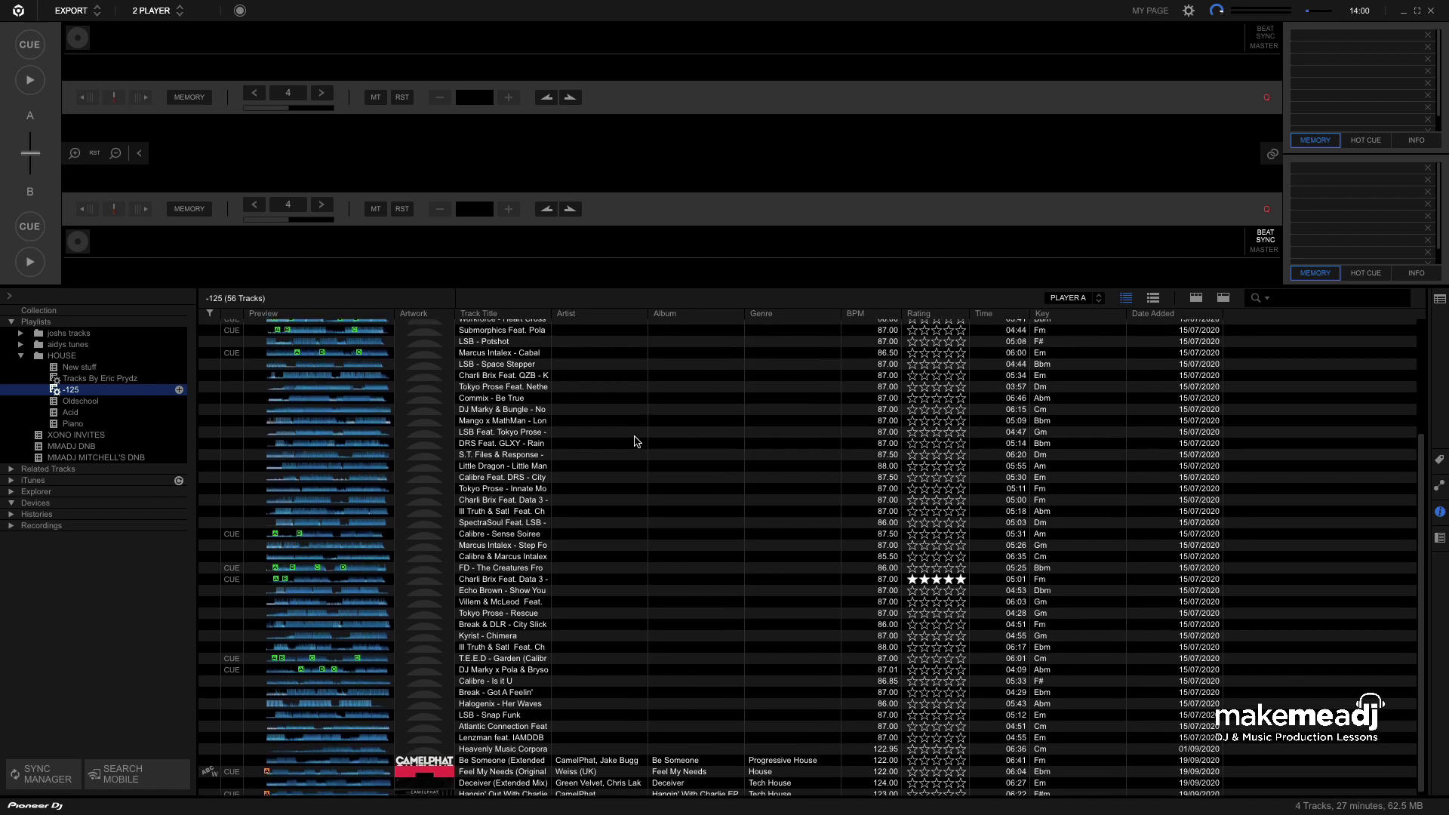
right_click(80, 391)
left_click(119, 407)
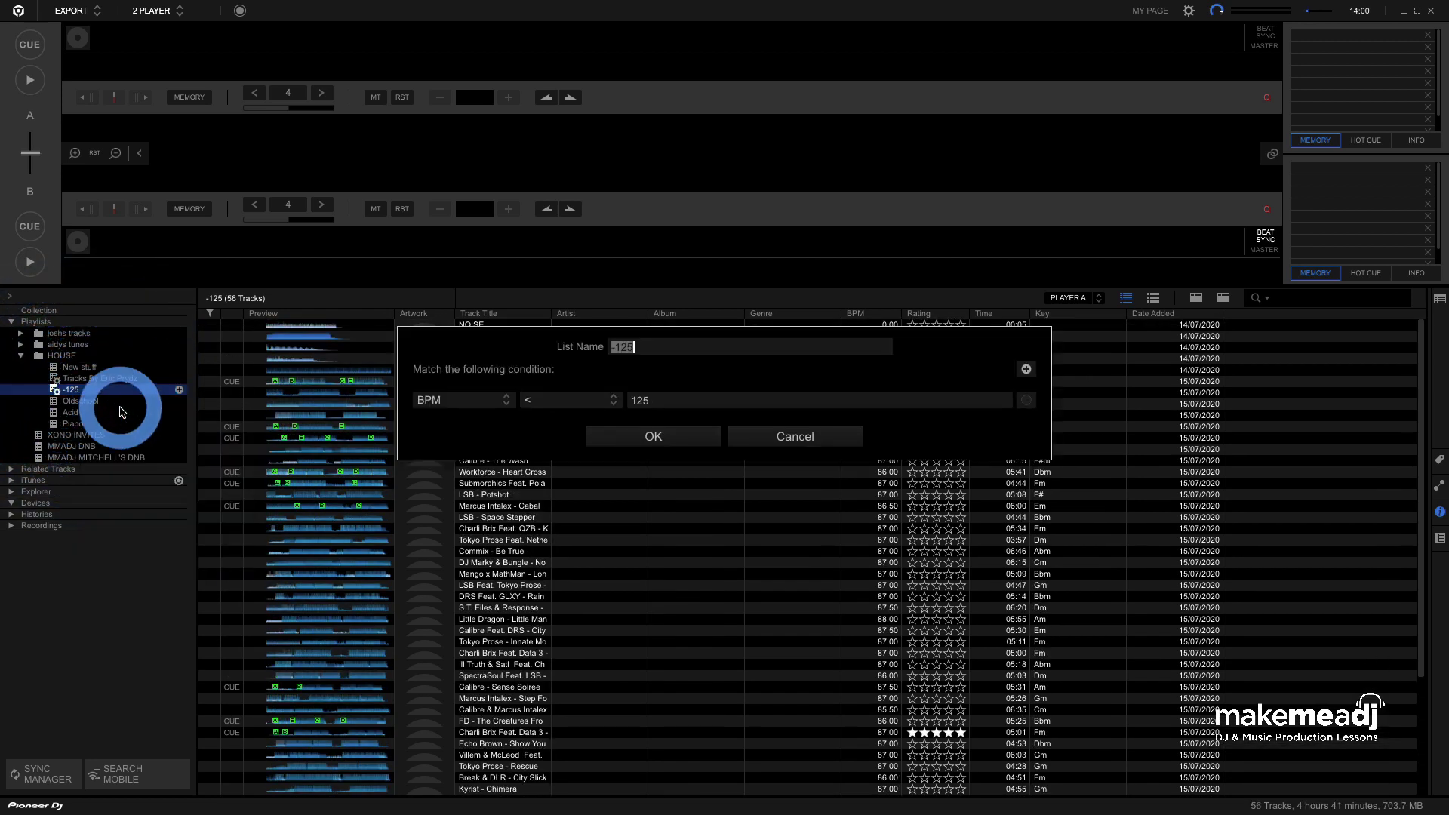
left_click(1025, 369)
left_click(455, 405)
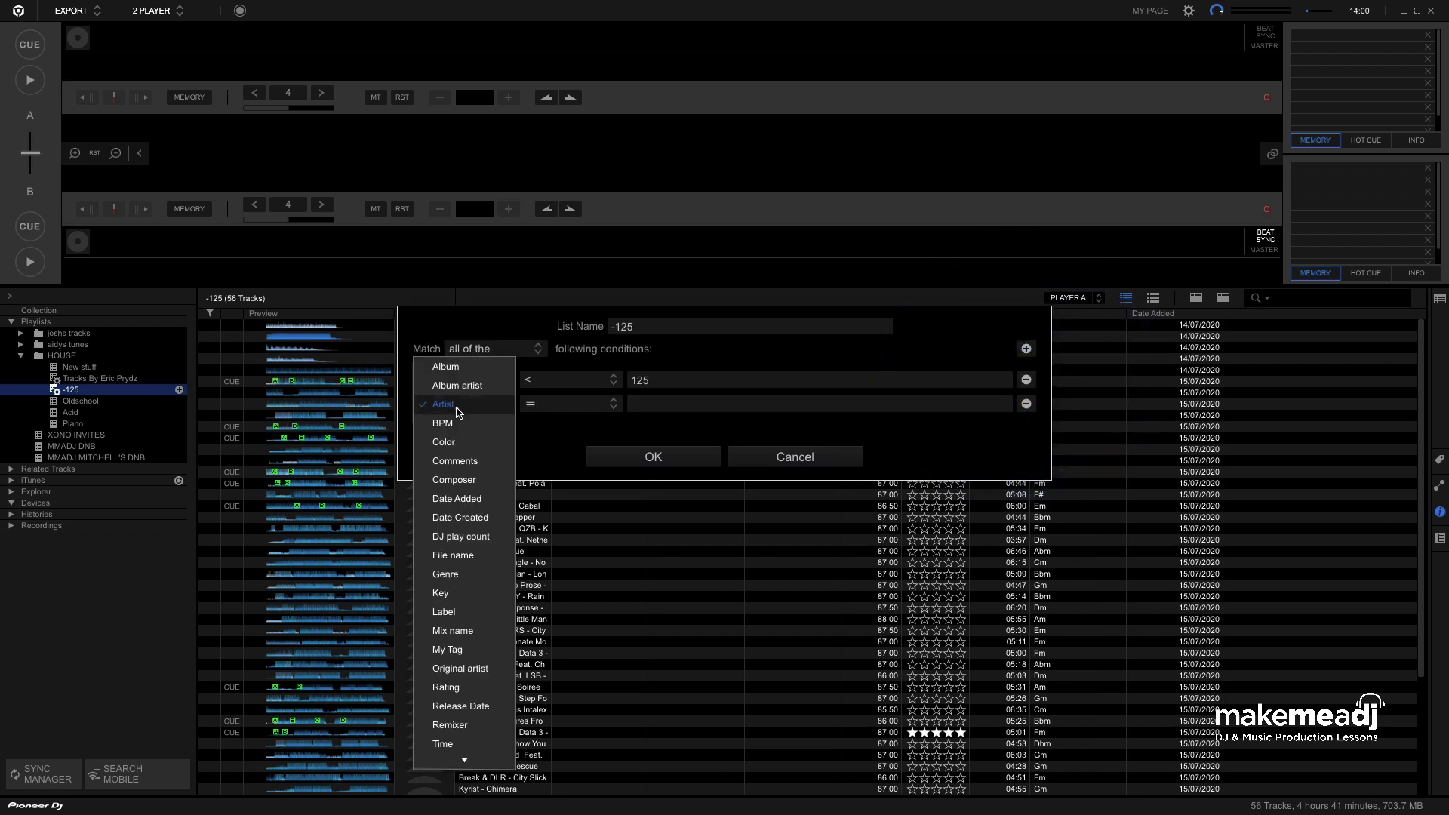
left_click(451, 573)
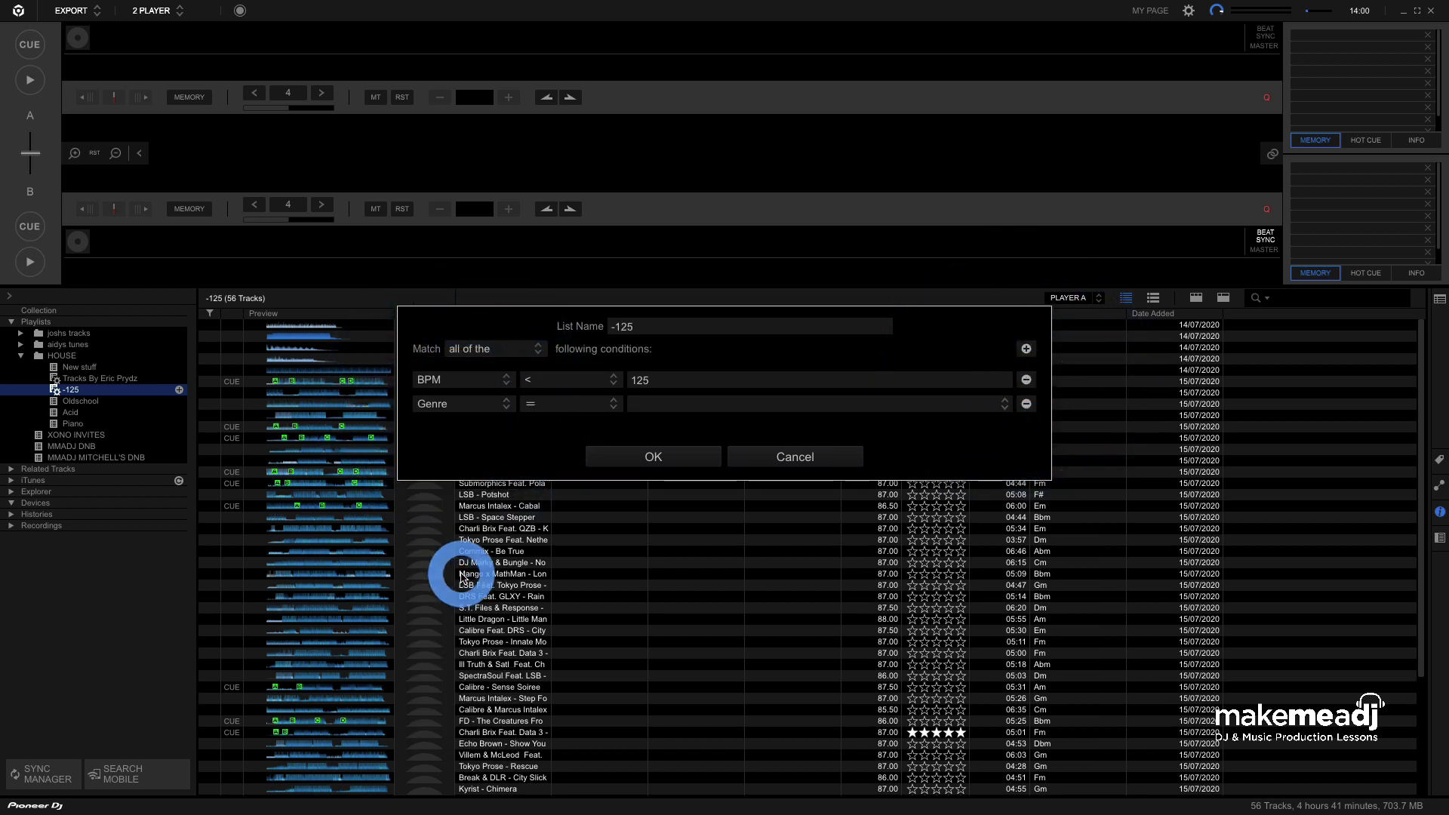
- Make the Genre condition match tracks whose genre contains House, and save the -125 playlist
left_click(551, 406)
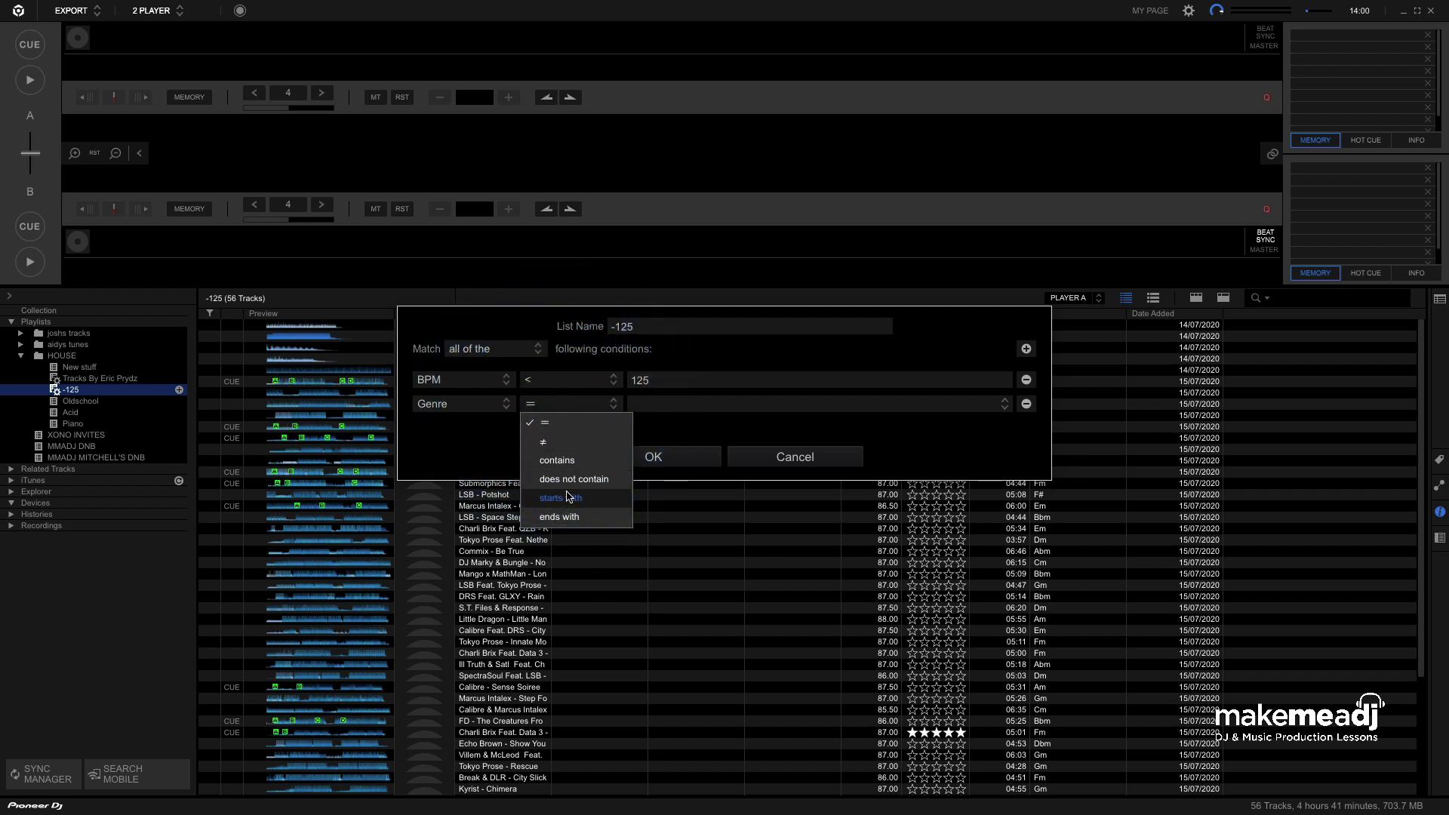
left_click(558, 461)
left_click(671, 412)
type("House")
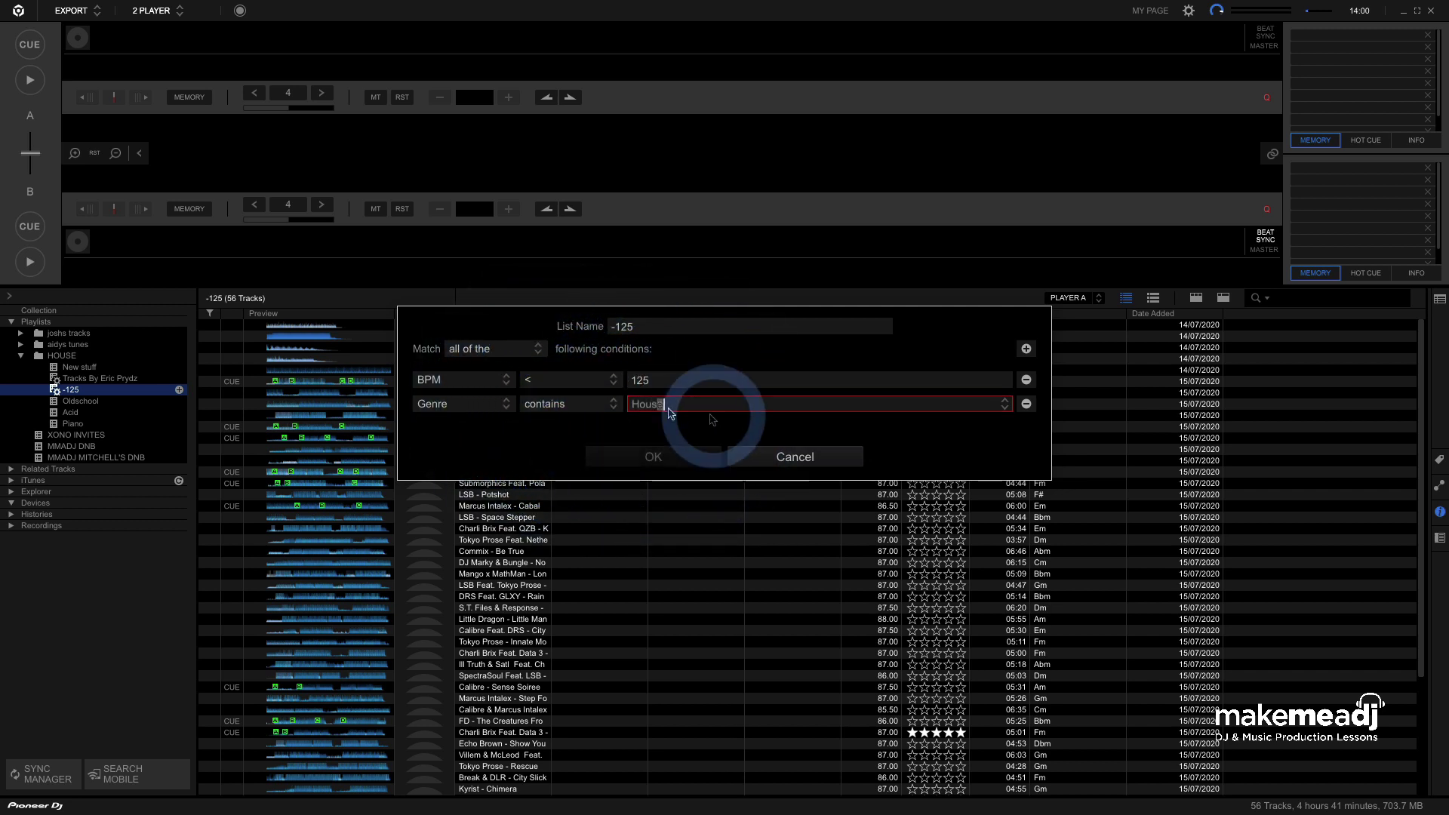
left_click(654, 456)
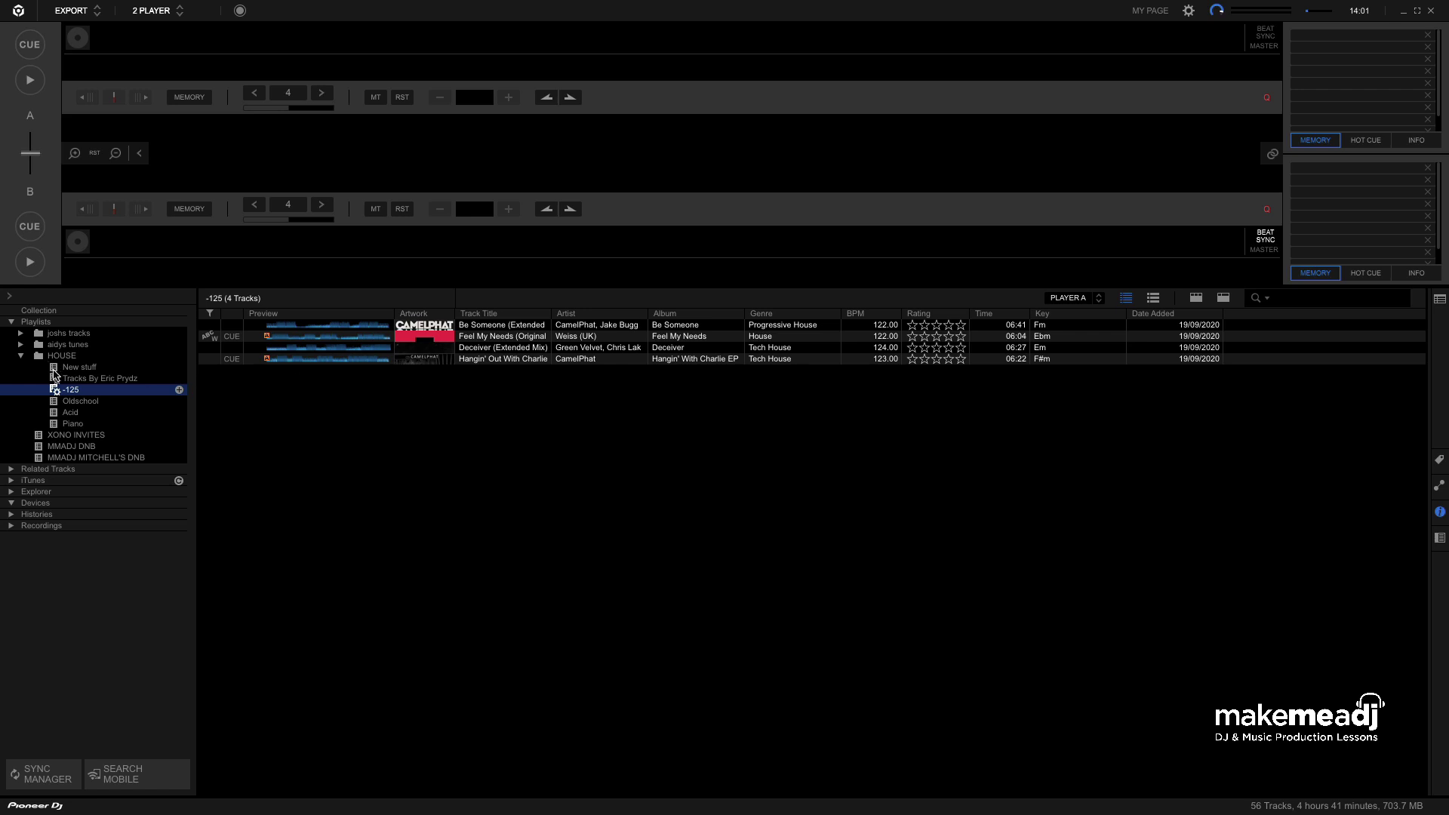
- Reopen the conditions of the -125 playlist and review the all/any matching options and the available condition criteria
right_click(89, 393)
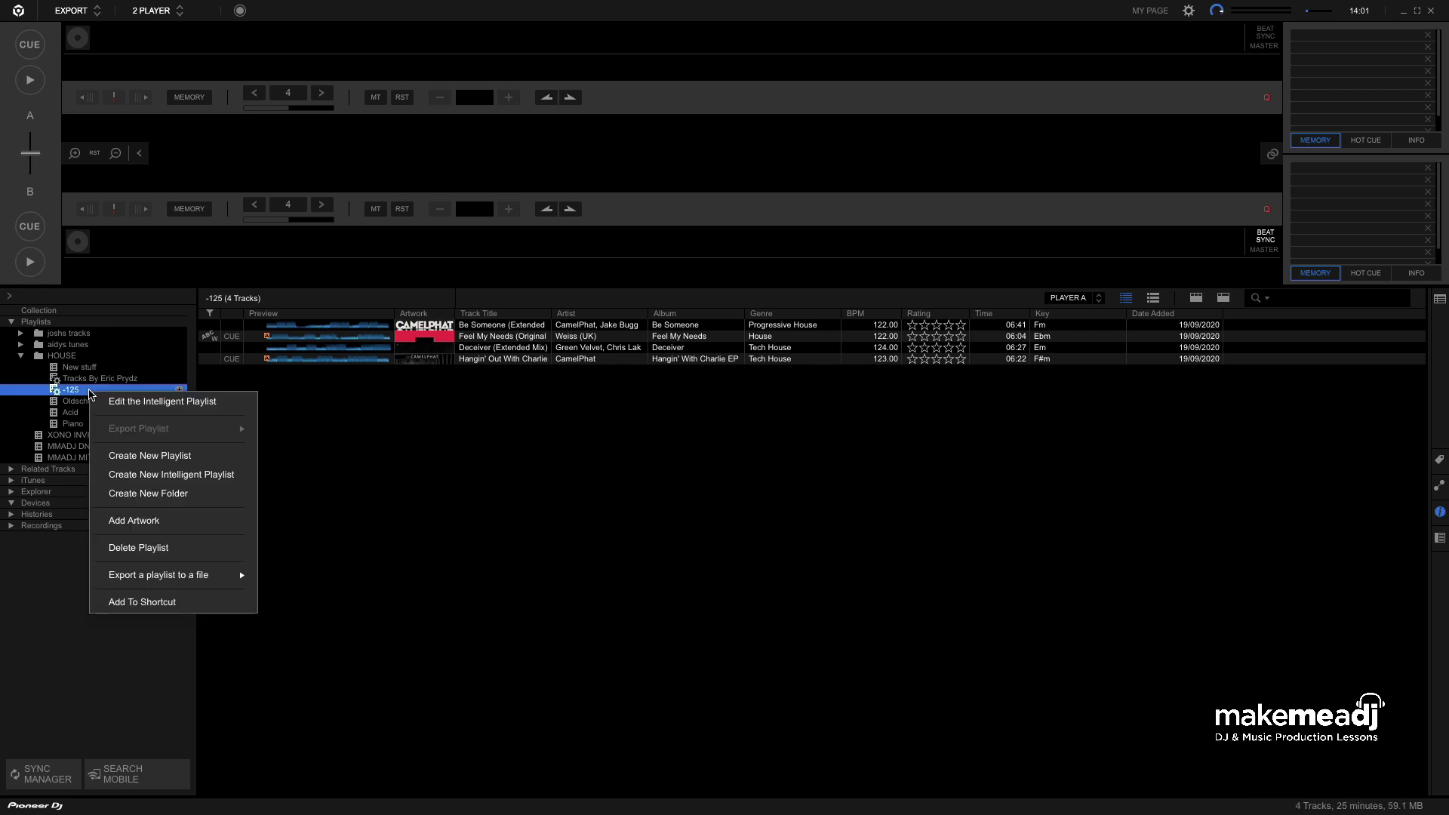
left_click(133, 402)
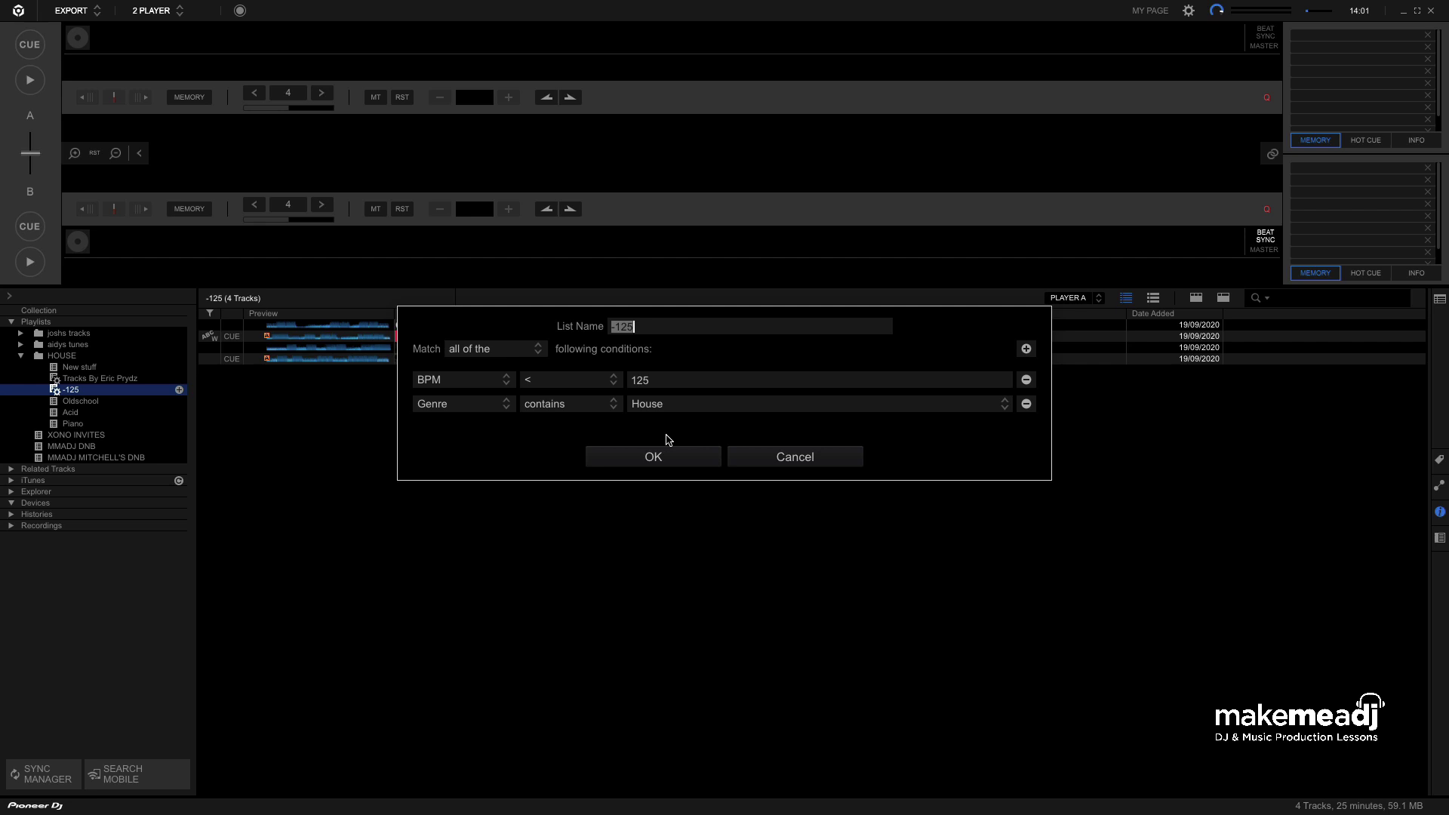
left_click(515, 352)
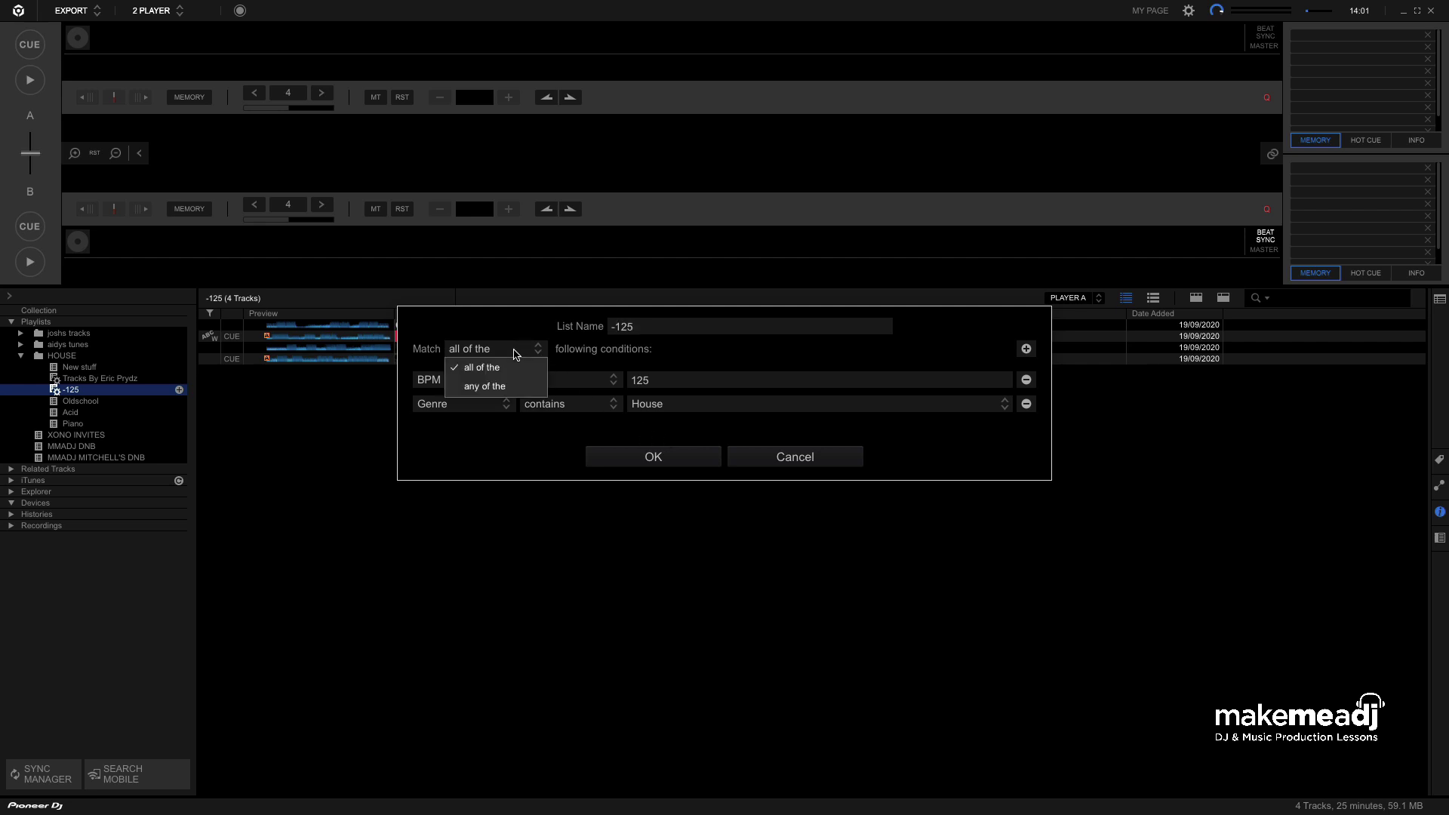
left_click(516, 353)
left_click(476, 408)
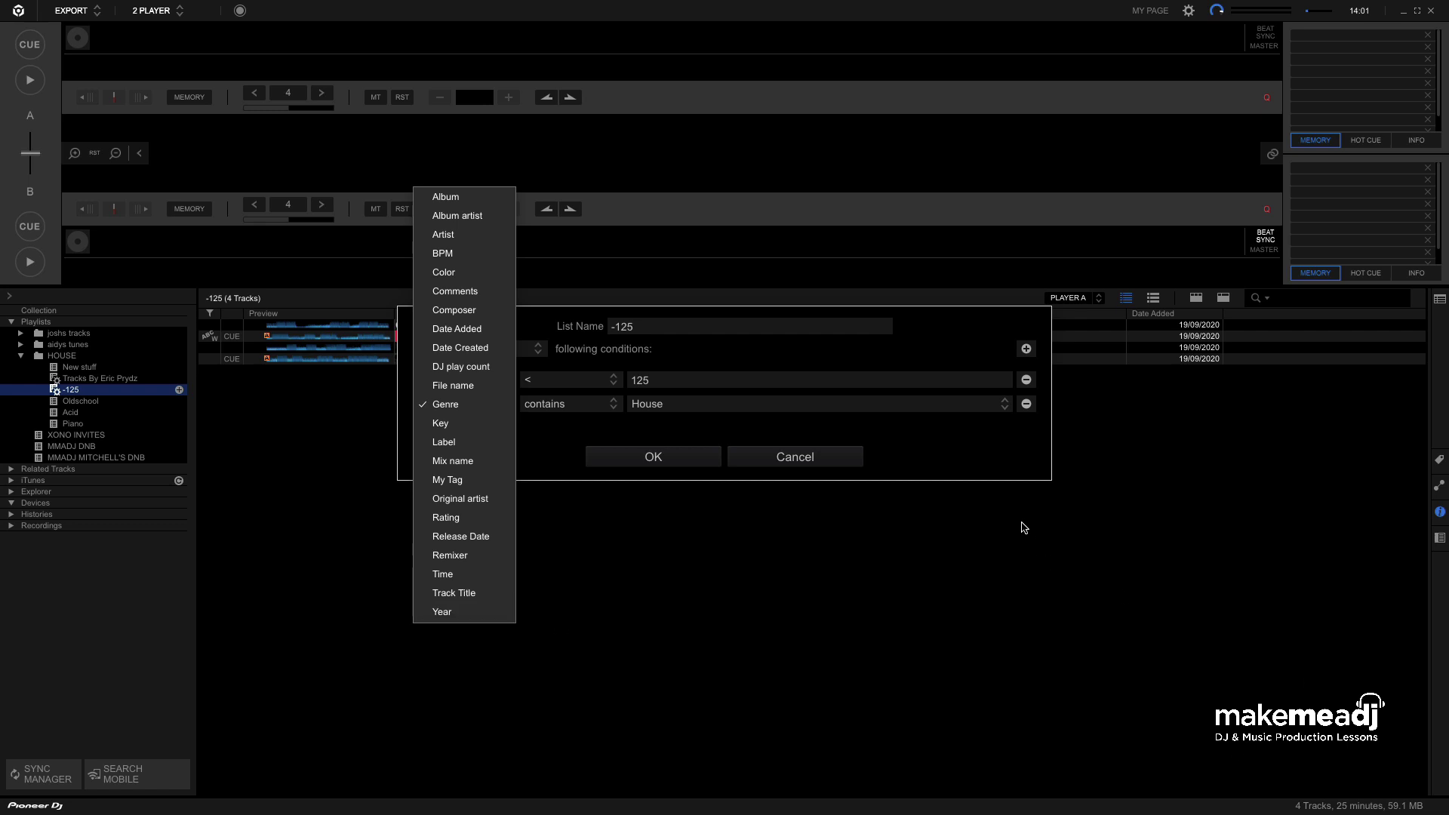
left_click(974, 460)
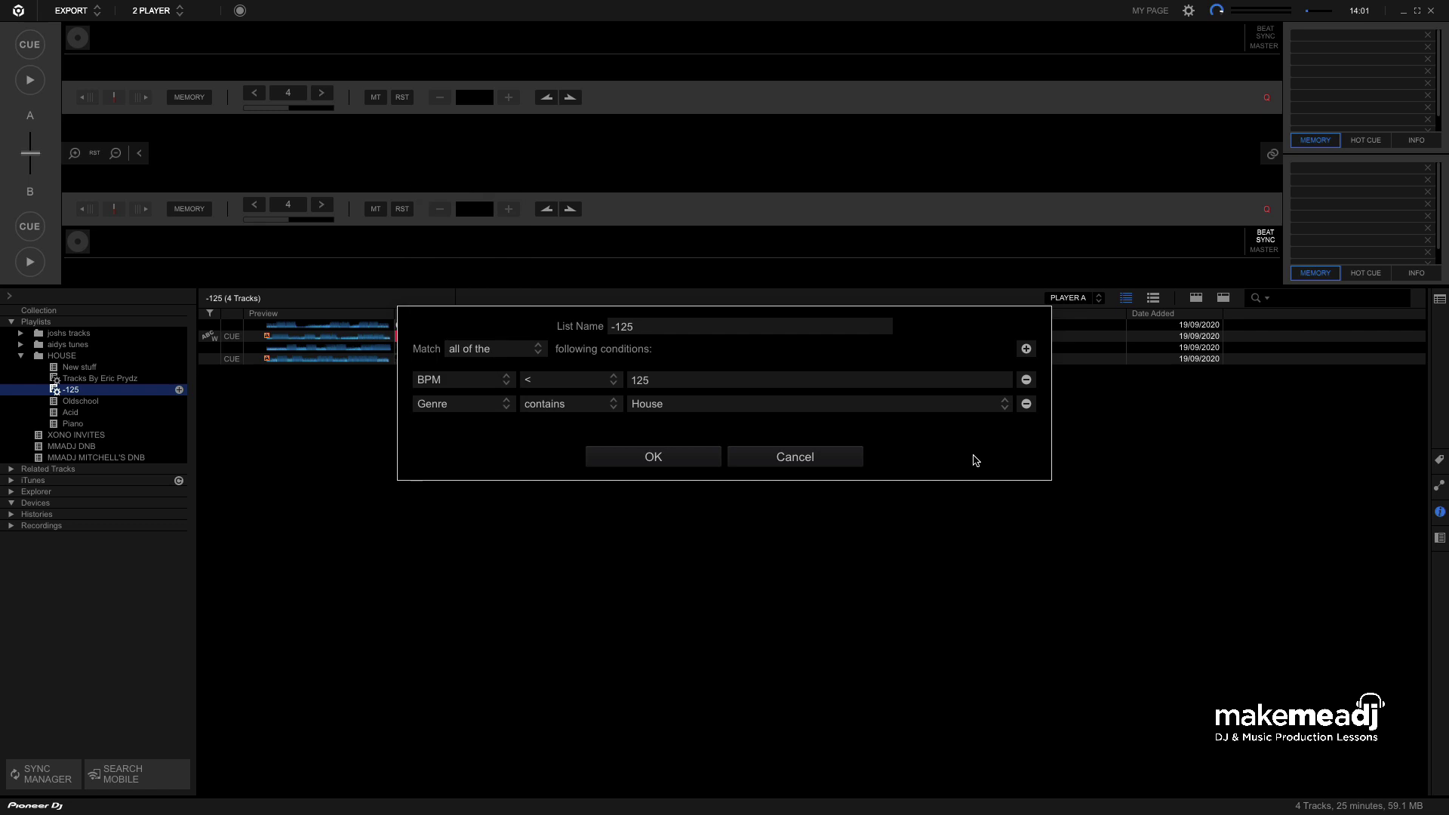